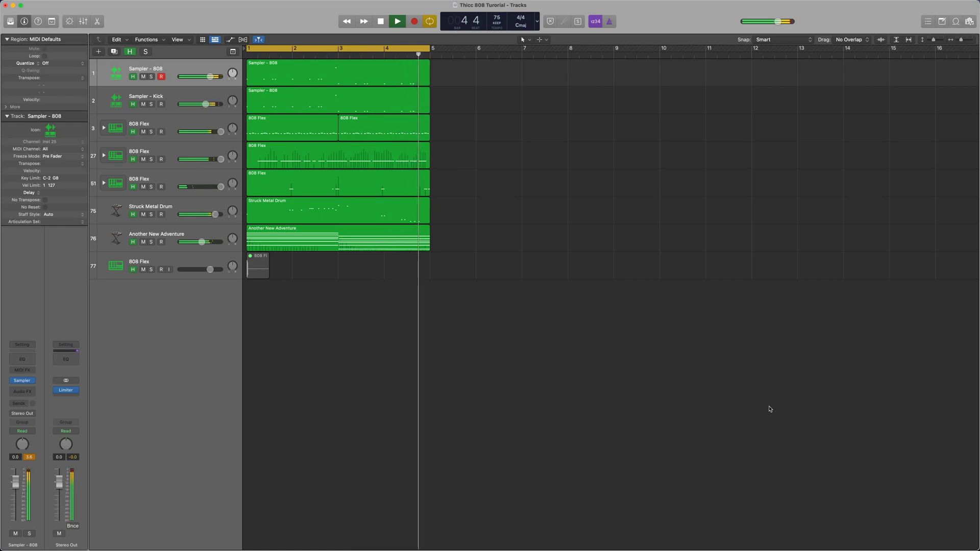
Step: Stop playback, audition the Sampler - 808 track soloed, then turn its solo off
key(space)
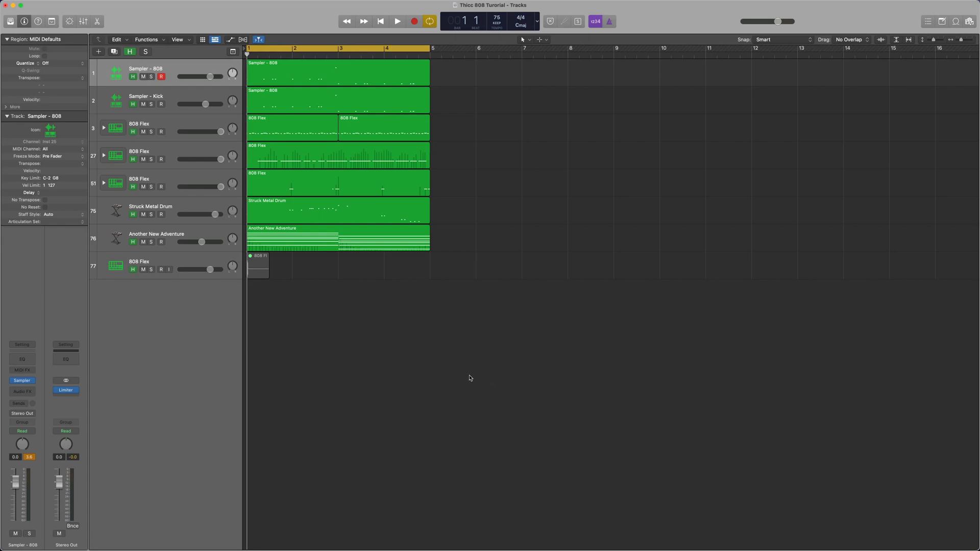
click(151, 76)
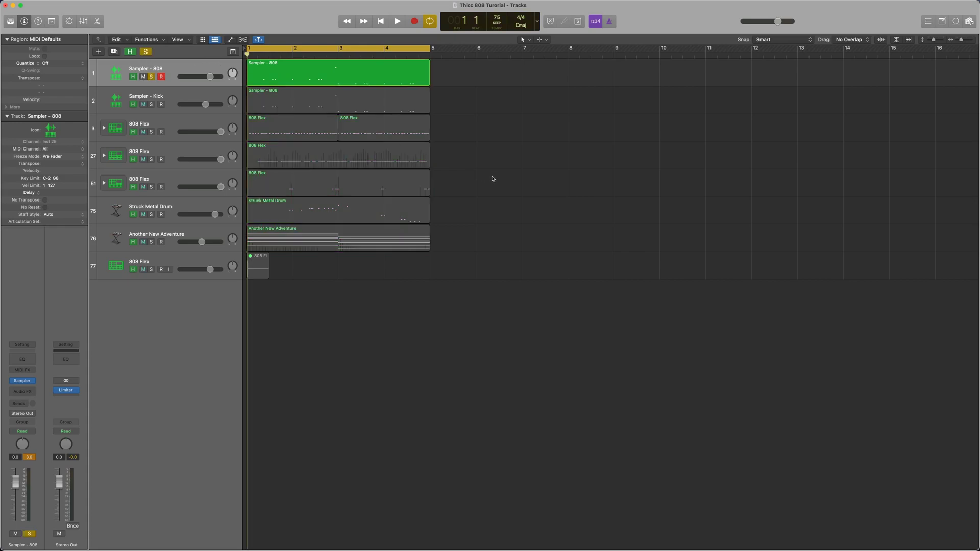
key(space)
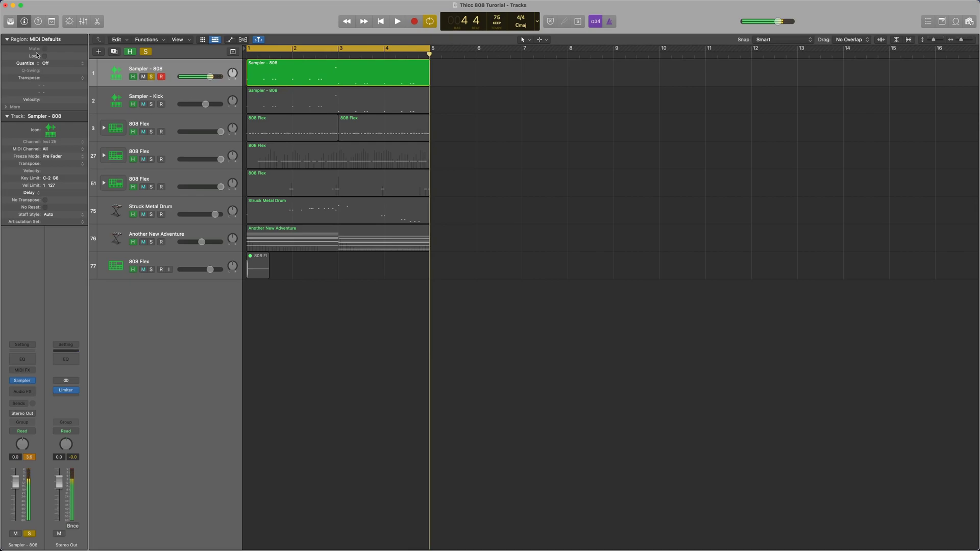
click(151, 76)
Step: Mute all existing tracks, hide them, and return the playhead to bar 1
drag(143, 76, 143, 268)
key(h)
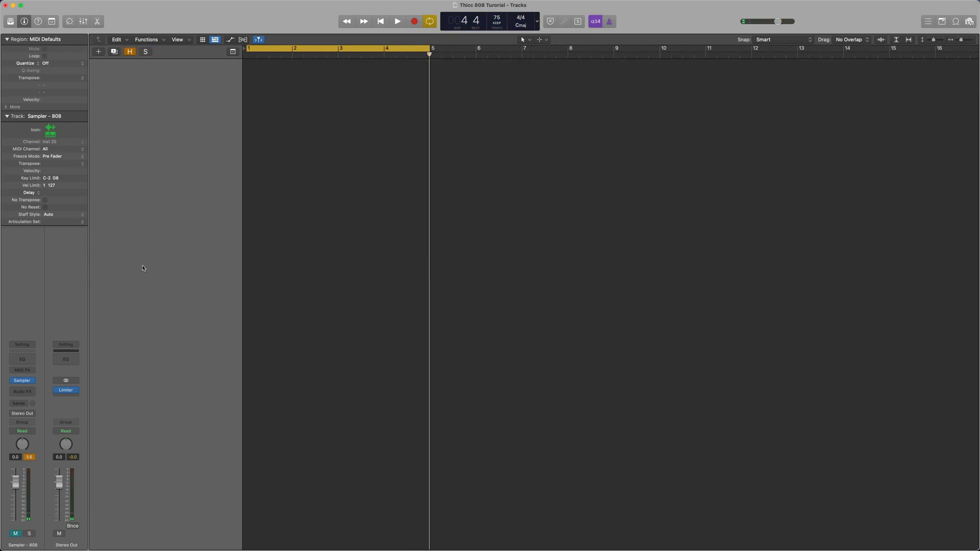
key(Return)
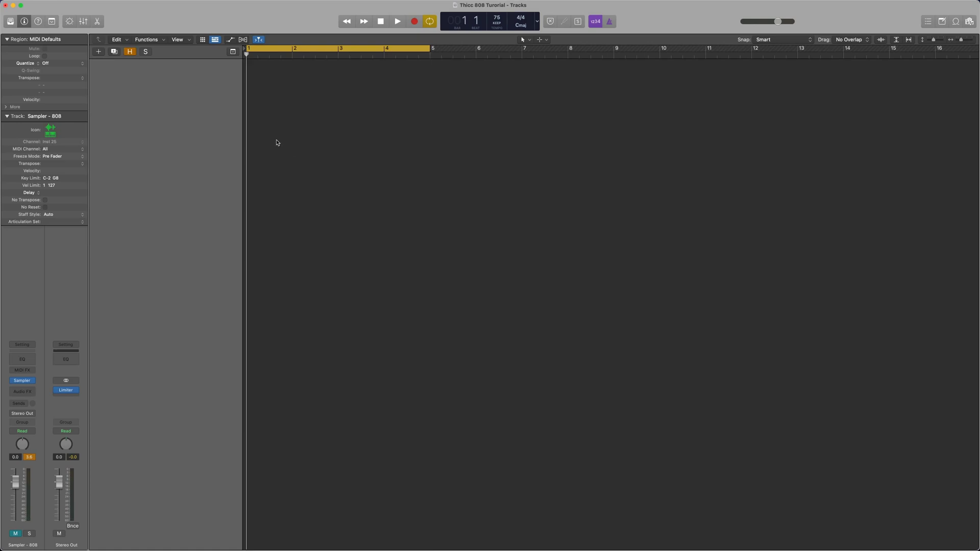
Step: Add a new empty software instrument track via Track > New Tracks
click(92, 5)
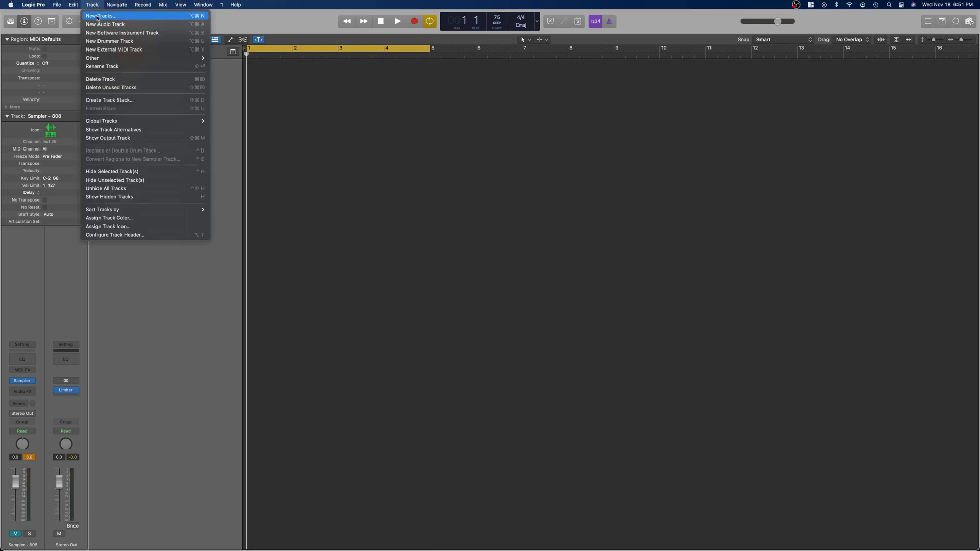
click(97, 18)
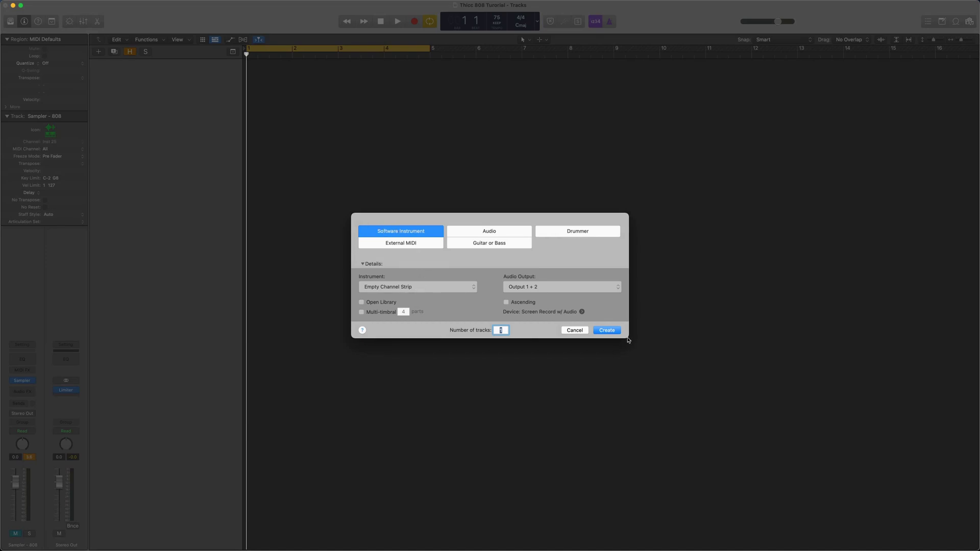
click(612, 331)
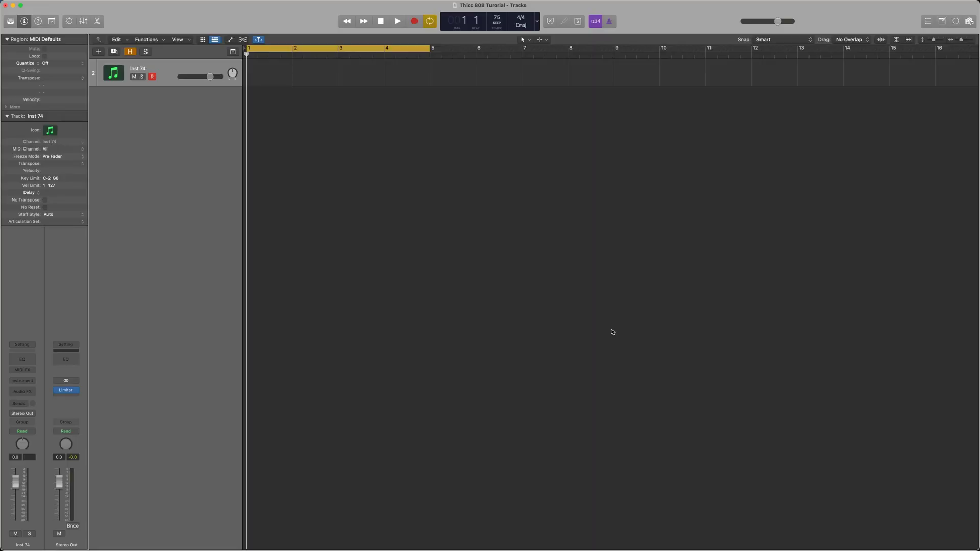
Step: Rename the new track to '808'
key(shift+n)
text(808)
key(Return)
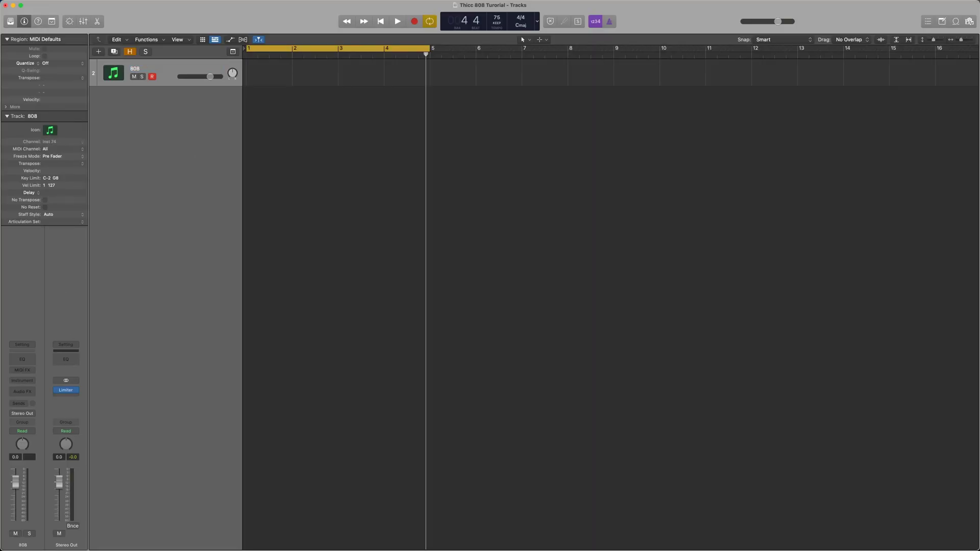
Step: Load Sampler (Multi-Sample) in Stereo into the track's instrument slot
click(31, 382)
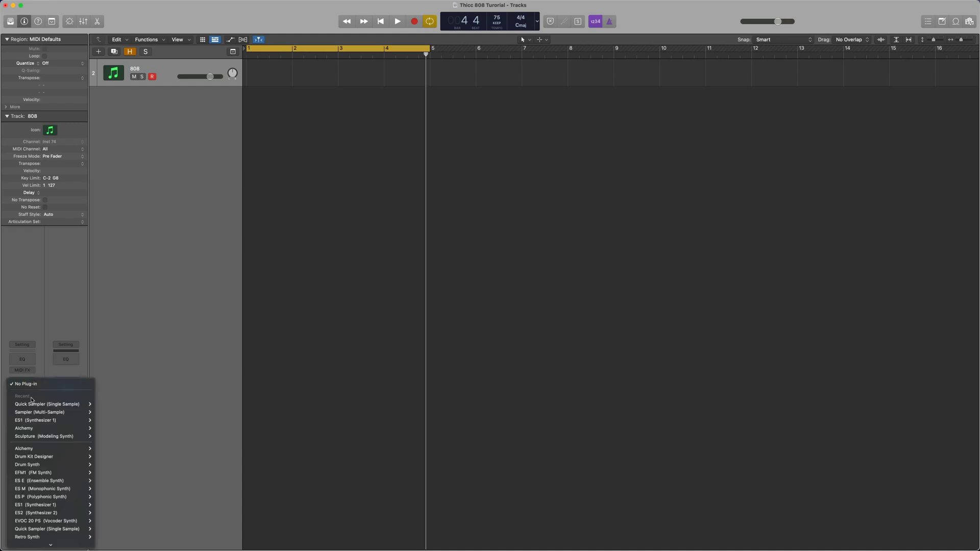
scroll(32, 400, down, 3)
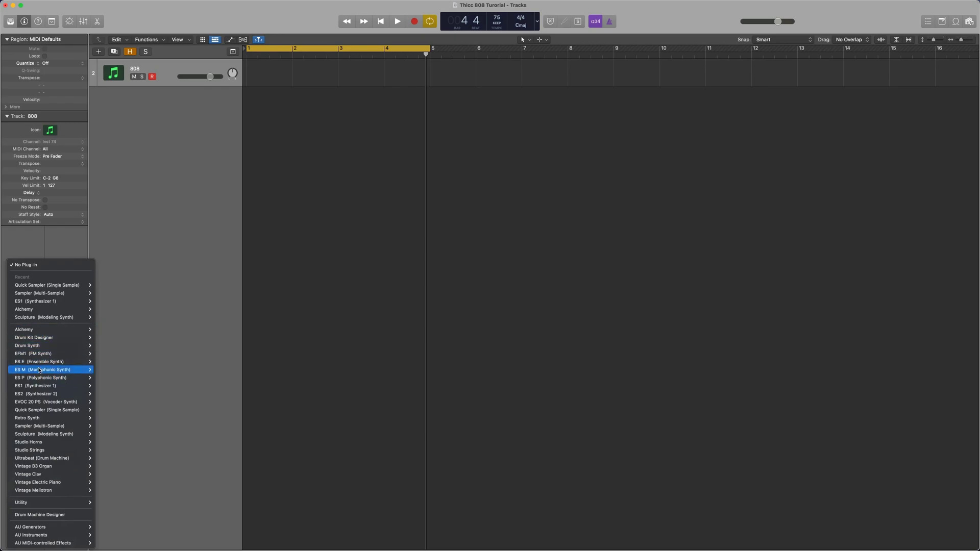
mouse_move(41, 386)
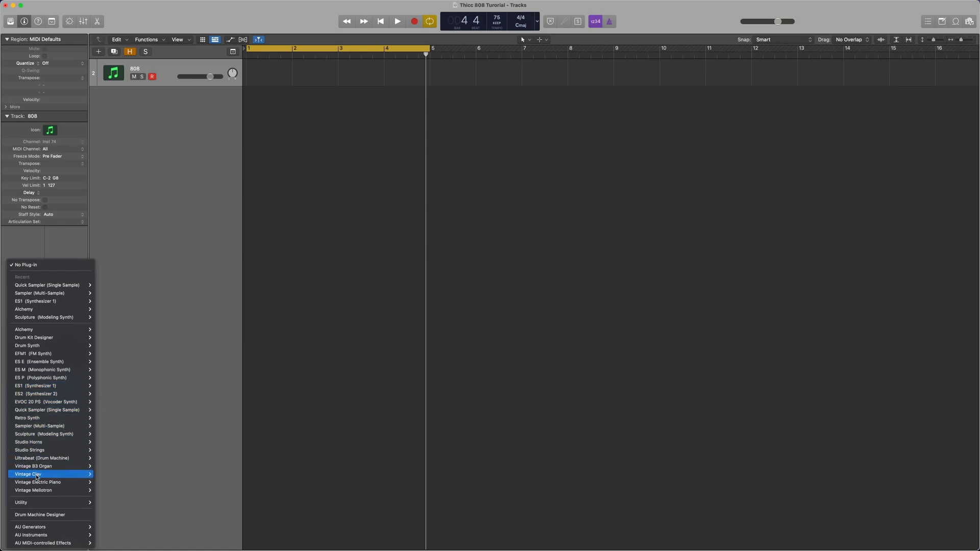
mouse_move(39, 461)
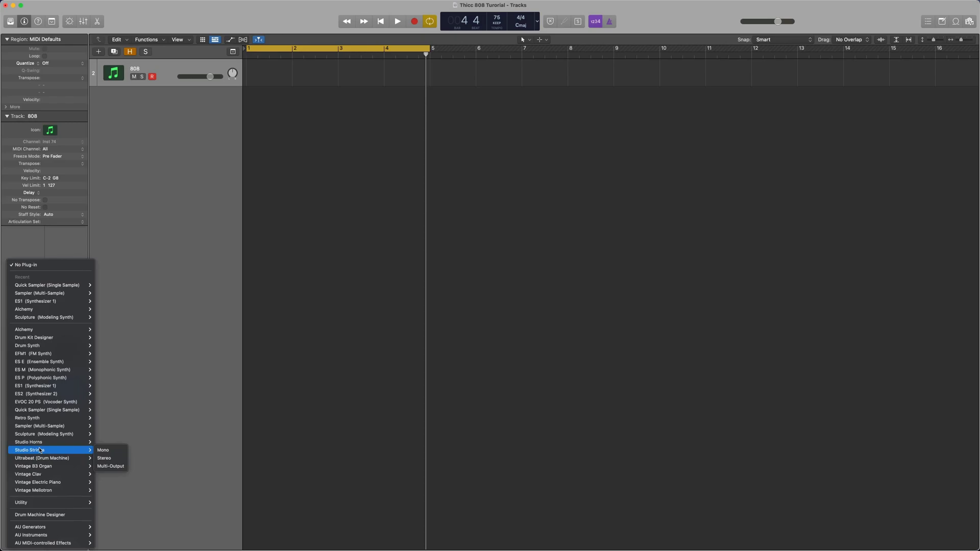
mouse_move(48, 428)
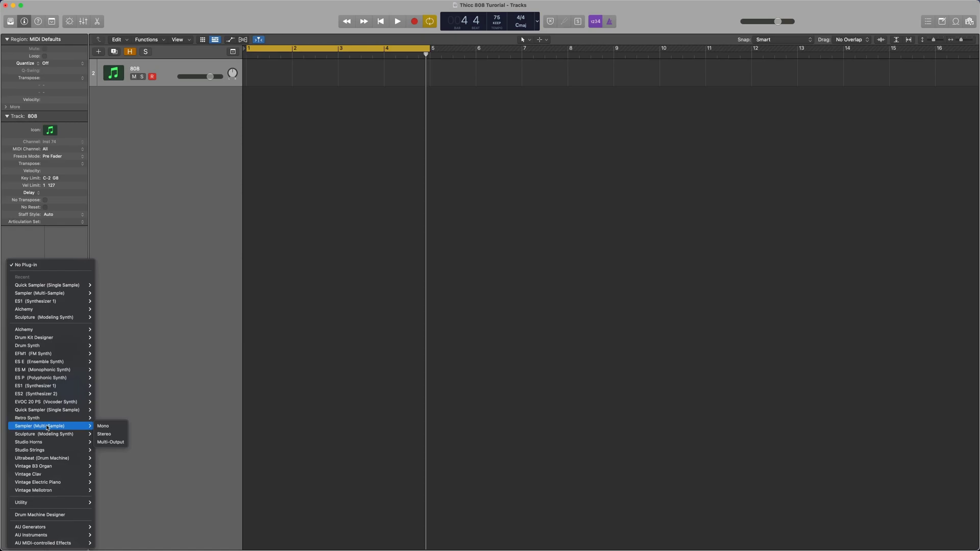
click(104, 435)
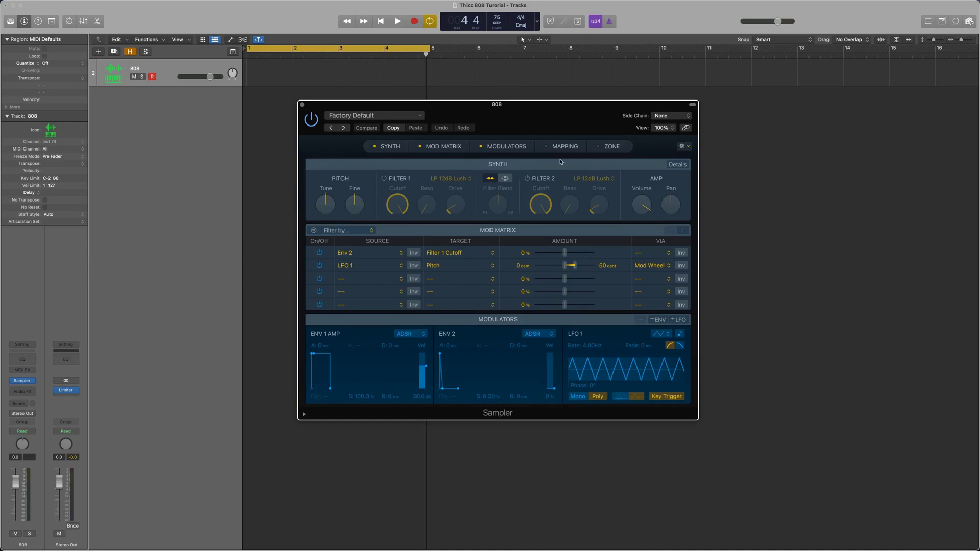
drag(575, 109, 574, 110)
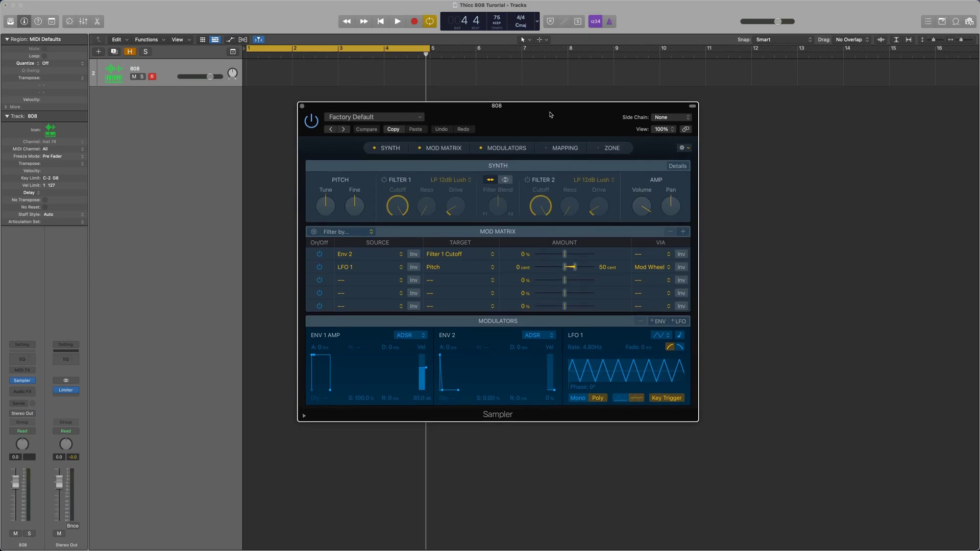
click(549, 150)
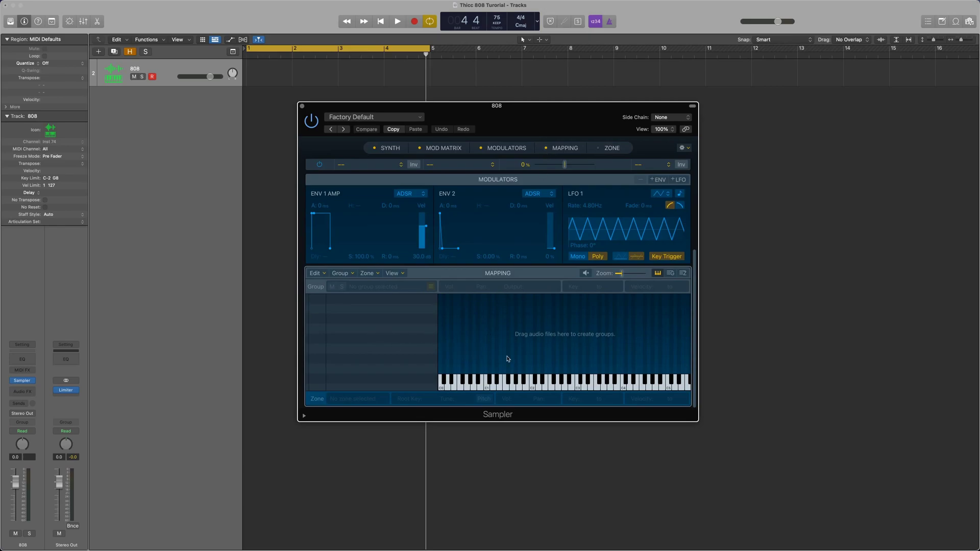
click(547, 148)
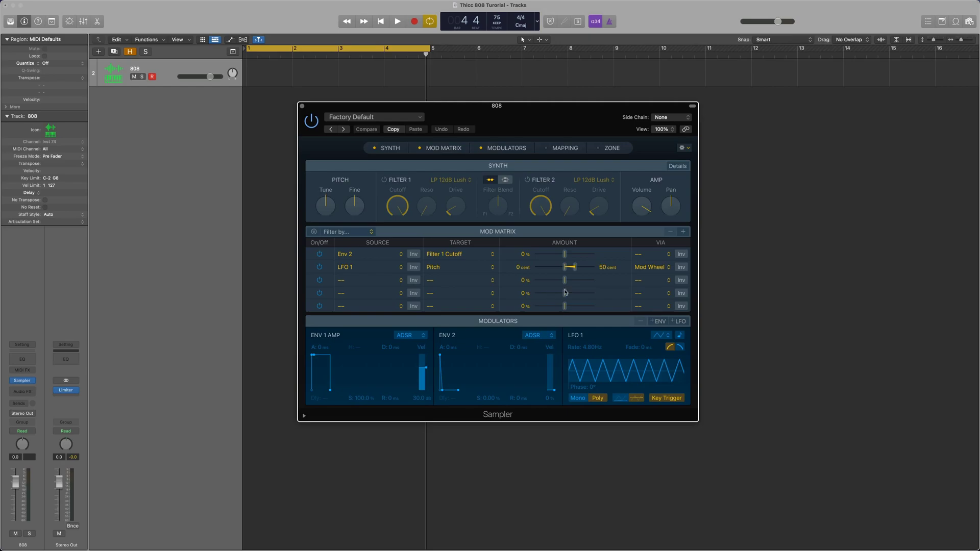
Step: Nudge the first modulation amount to +0.4%, then remove every Mod Matrix slot
click(470, 254)
click(405, 240)
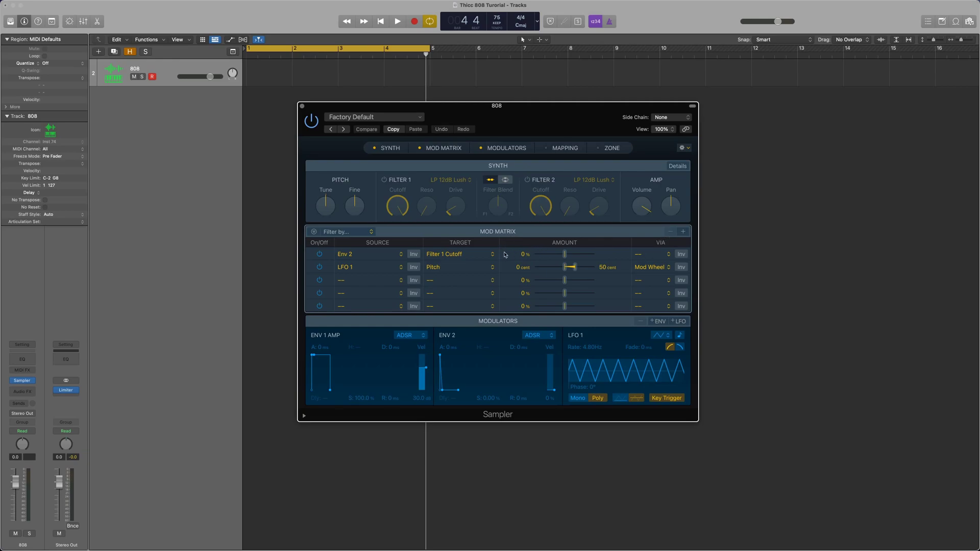
drag(506, 255, 606, 253)
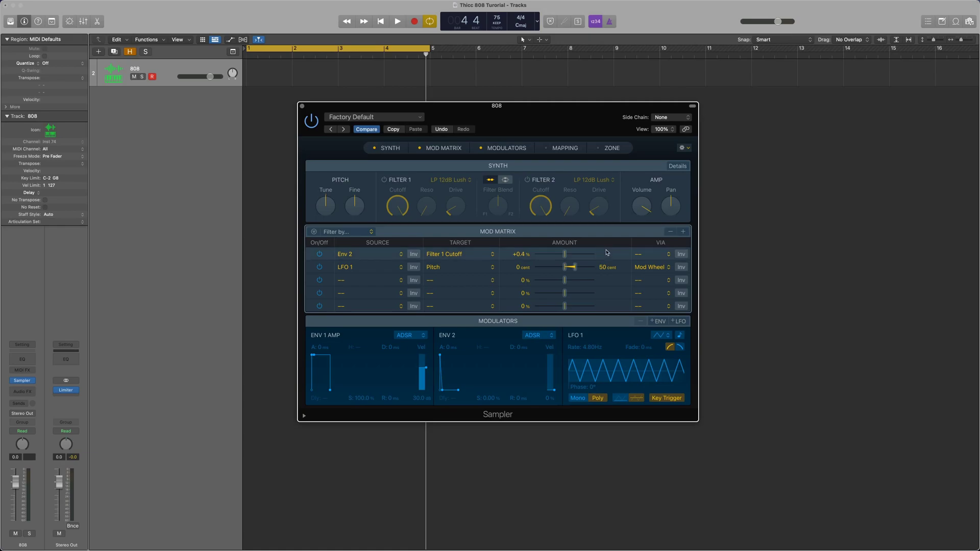
click(671, 234)
click(671, 234)
click(671, 234)
click(672, 234)
click(672, 234)
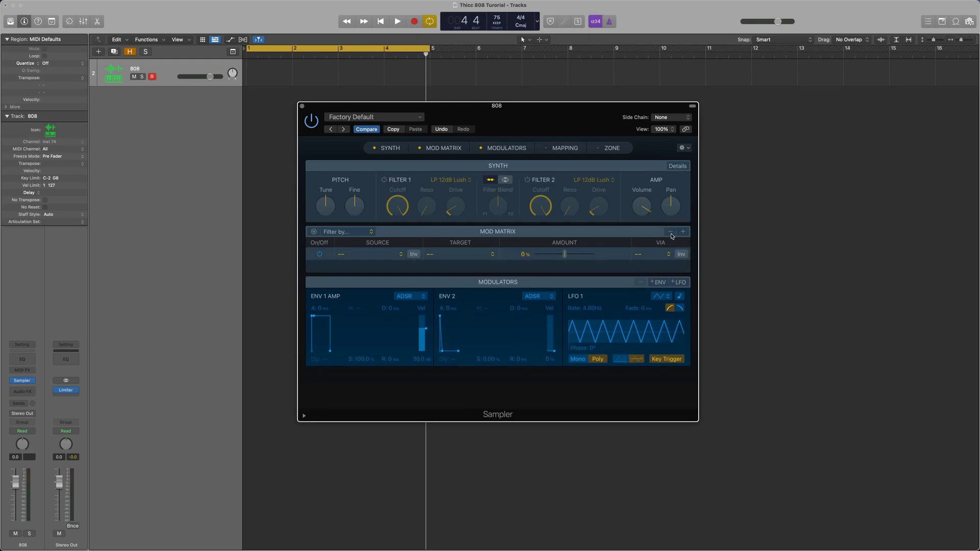
click(671, 234)
Step: Remove the LFO 1 and ENV 2 modulators, leaving only ENV 1 AMP
click(624, 300)
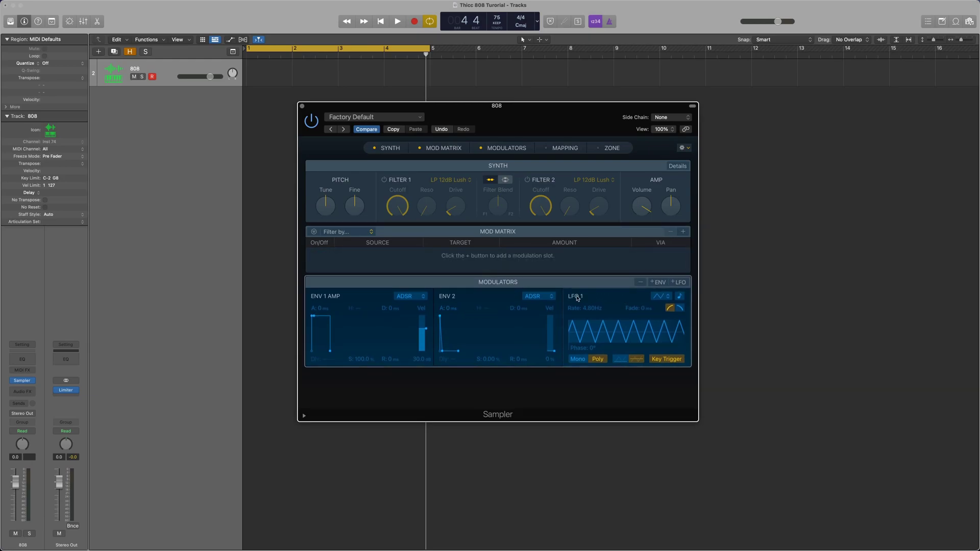
click(641, 282)
click(496, 299)
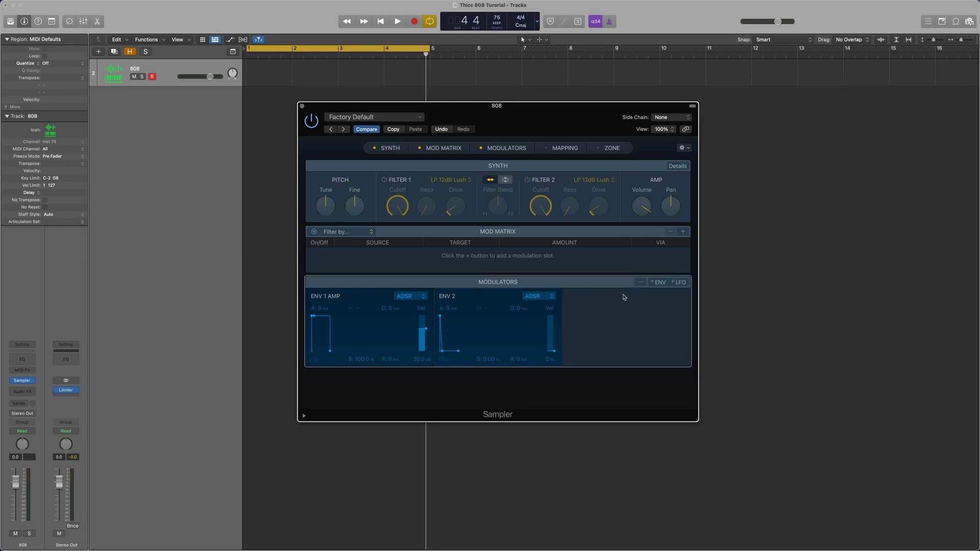
click(640, 283)
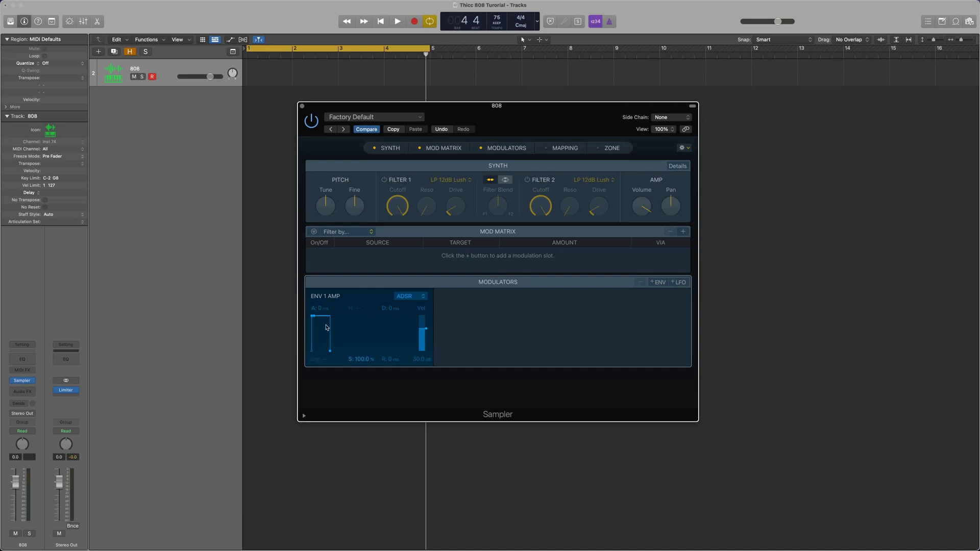
Step: Open Musical Typing beside the Sampler window and set ENV 1 AMP to ADSR
key(super+k)
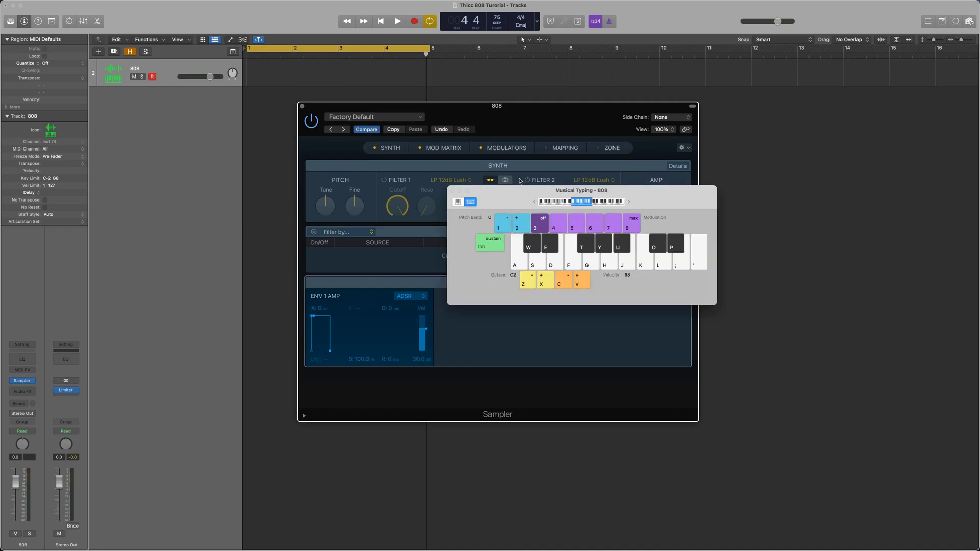
drag(521, 191, 650, 235)
drag(538, 113, 414, 122)
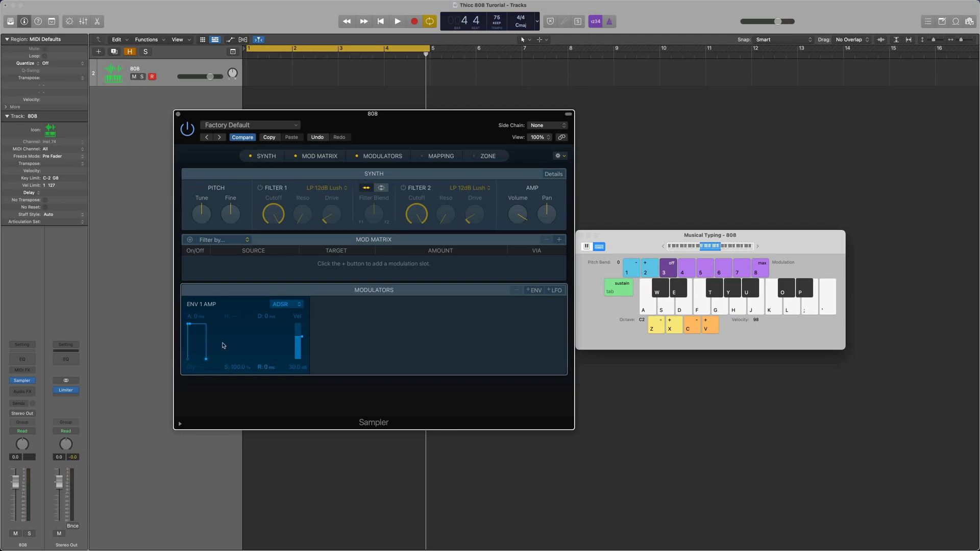
click(273, 306)
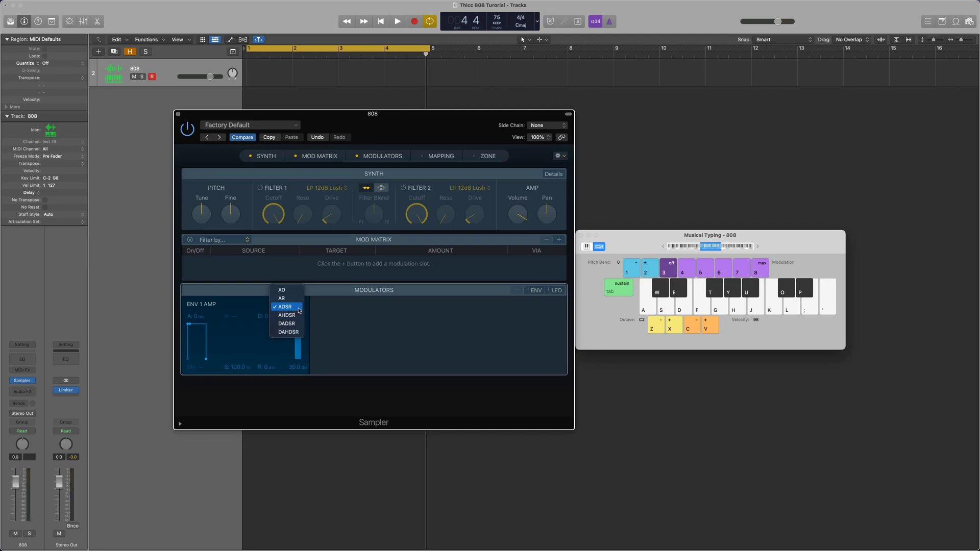
click(299, 311)
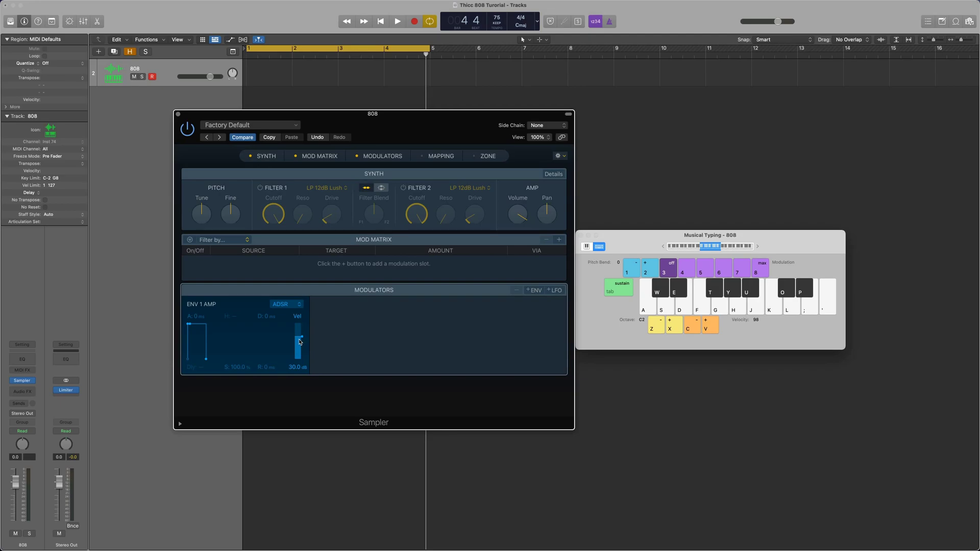
Step: Lower the ENV 1 AMP Vel amount from 30.0 dB to 0.0 dB
drag(299, 342, 296, 372)
Step: Audition the 808 note F at Musical Typing octaves C0, C1 and C2
click(698, 249)
key(f)
key(x)
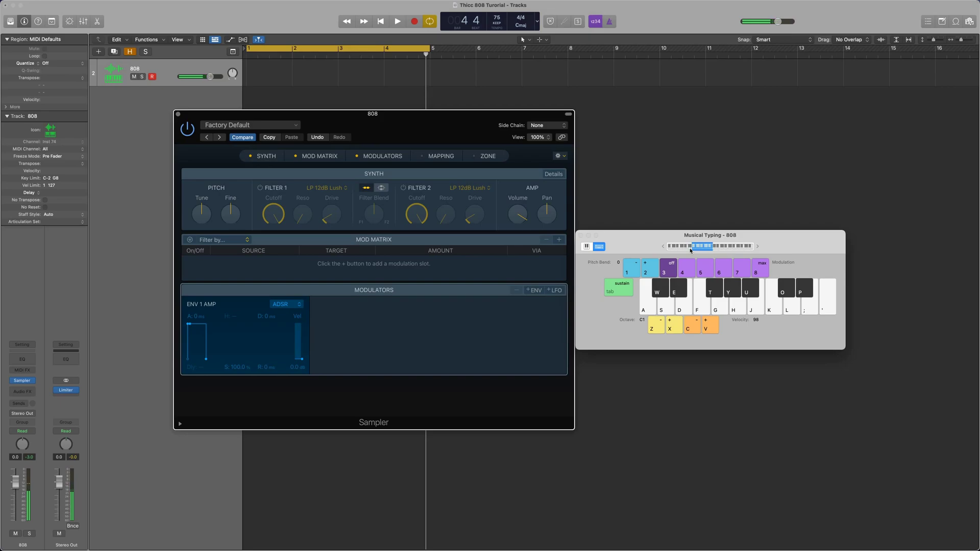
key(f)
key(x)
key(f)
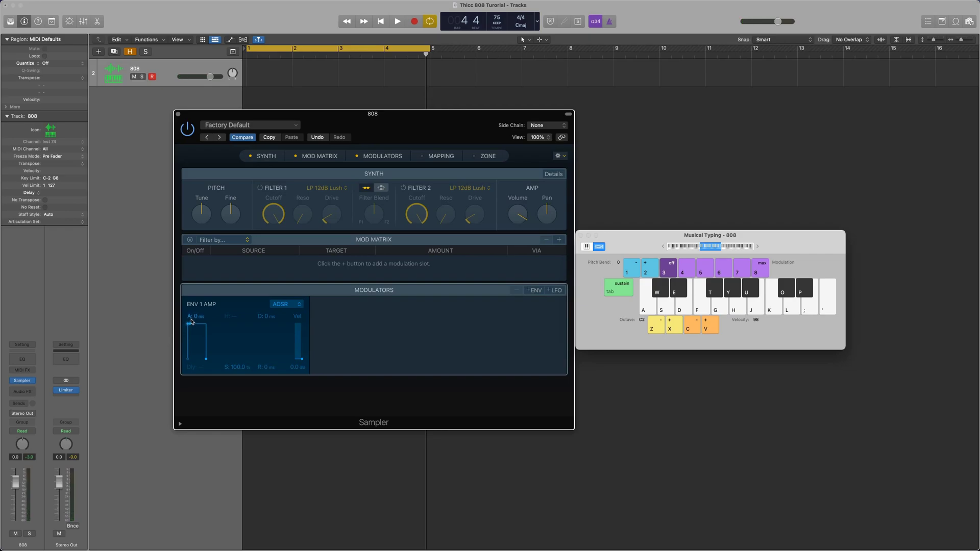
Step: Lengthen the ENV 1 AMP attack to about 281 ms and audition it
drag(196, 319, 196, 294)
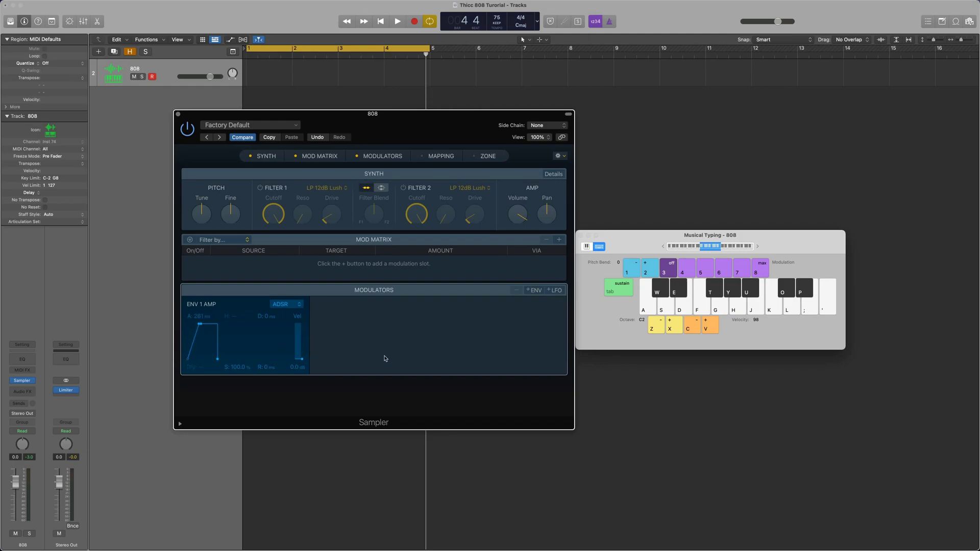
key(f)
key(f)
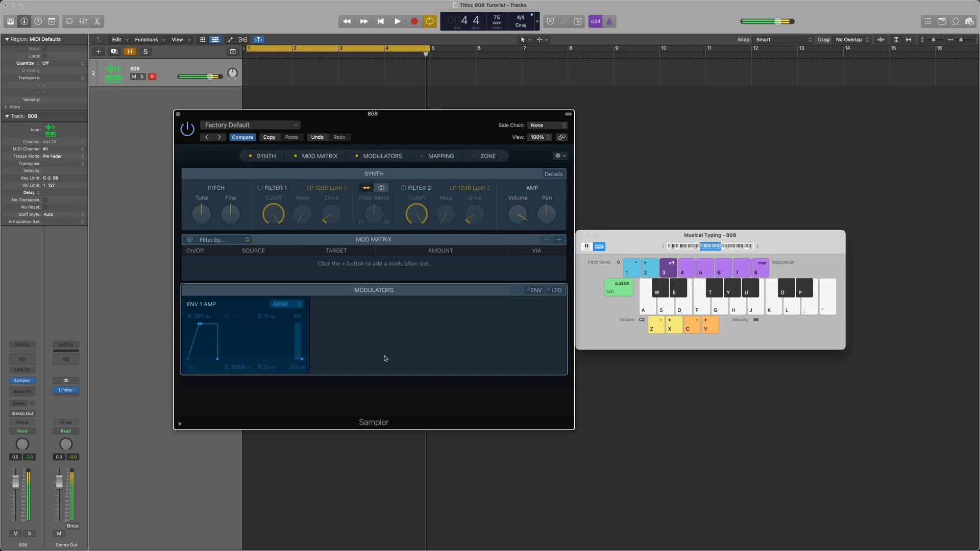
key(f)
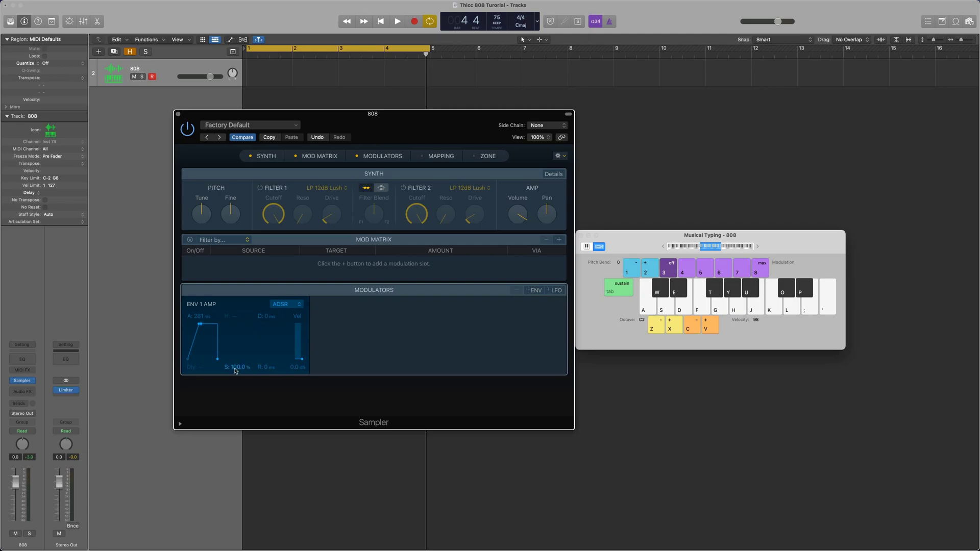
Step: Audition ENV 1 AMP sustain at 0%, about 10% and about 21.6%
drag(239, 370, 238, 424)
key(f)
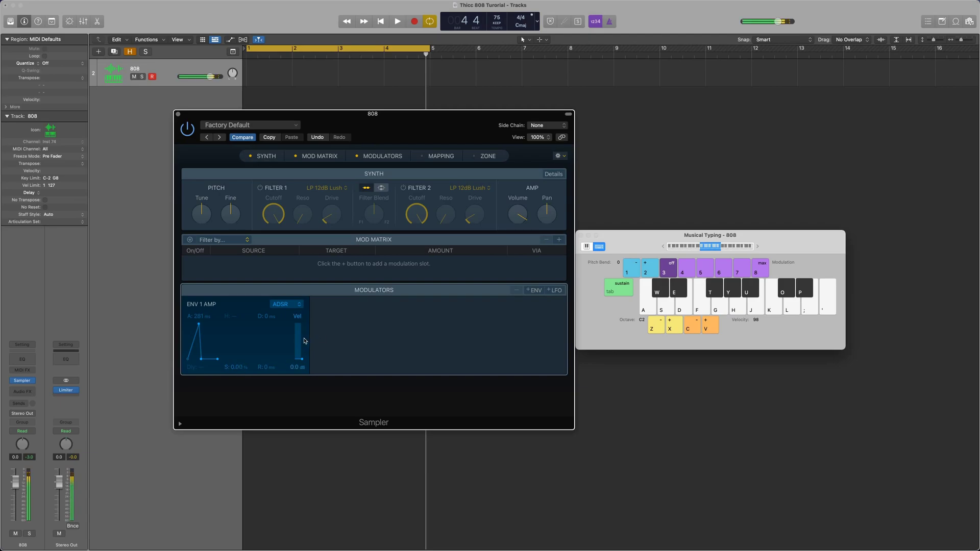
drag(209, 359, 209, 348)
key(f)
key(f)
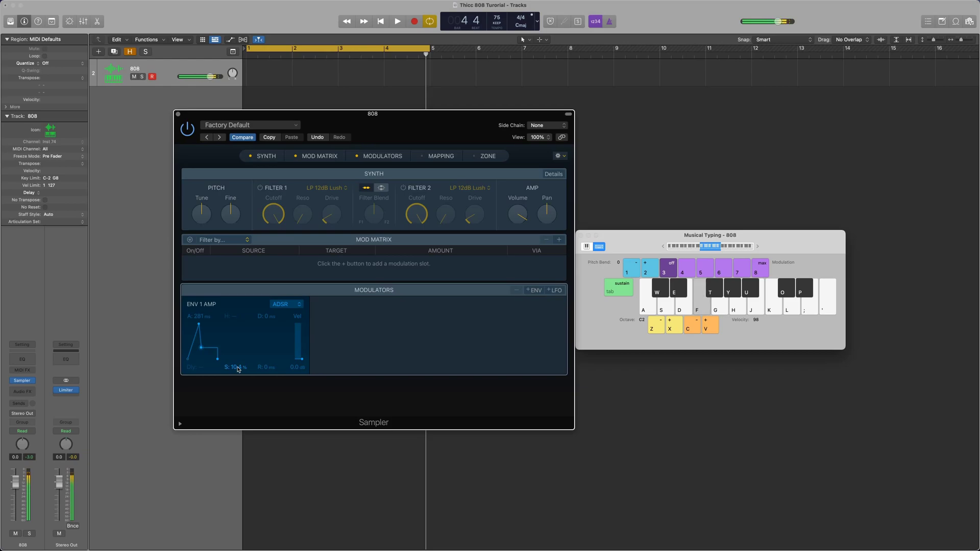
drag(238, 370, 232, 371)
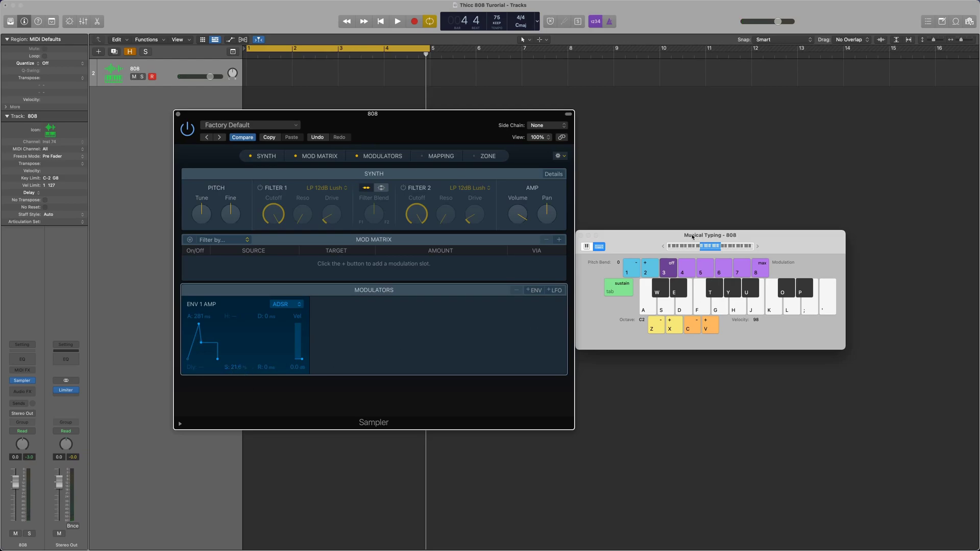
click(705, 311)
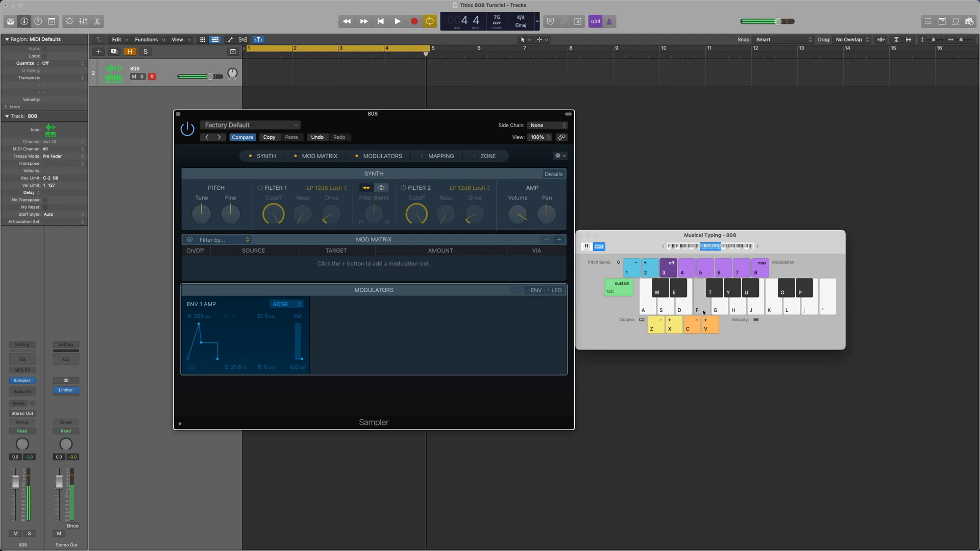
Step: Try sustain at about 35.8%, drop it back to 0%, then raise it again
drag(235, 367, 264, 307)
key(f)
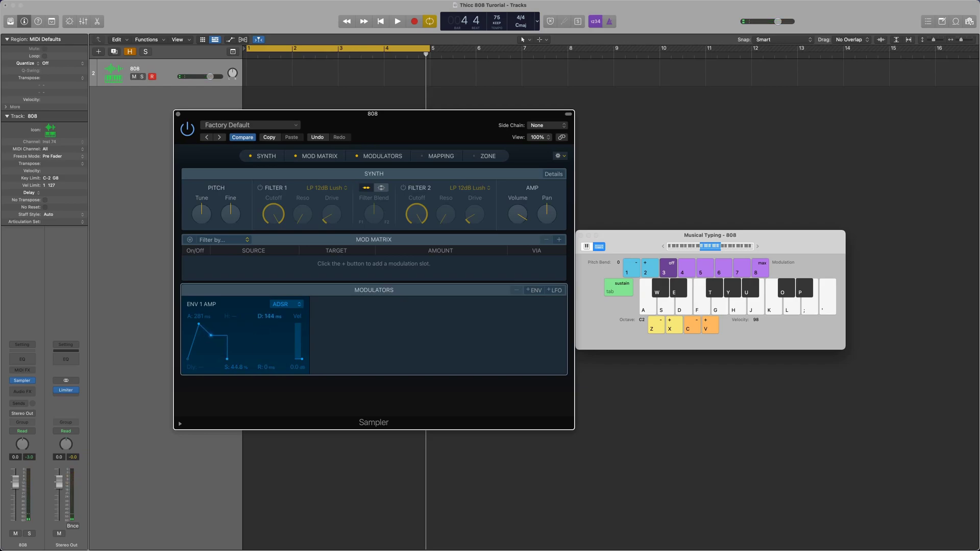
key(f)
drag(238, 367, 238, 381)
key(f)
key(f)
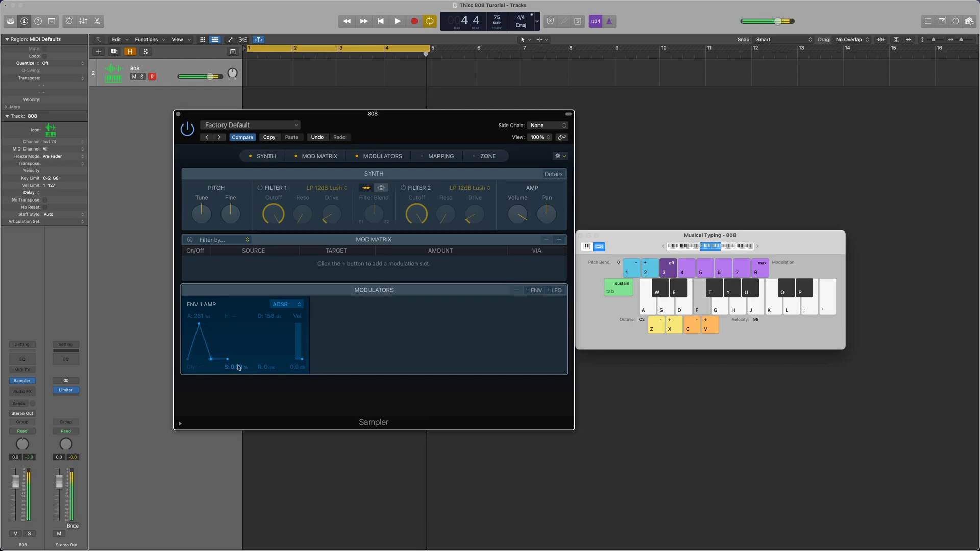
key(f)
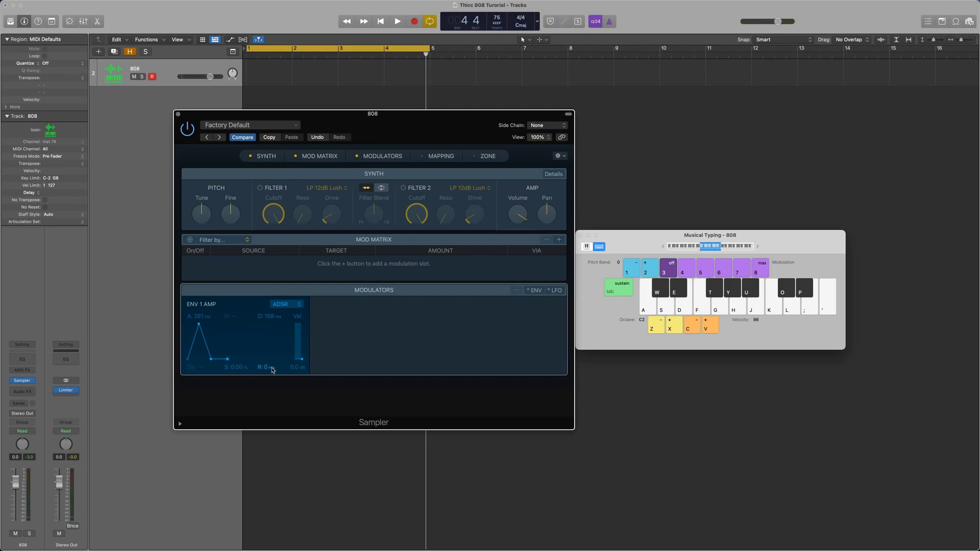
drag(235, 367, 193, 343)
Step: Reset attack and decay to 0 ms, lengthen release to about 871 ms, and audition notes F and A
alt+click(199, 324)
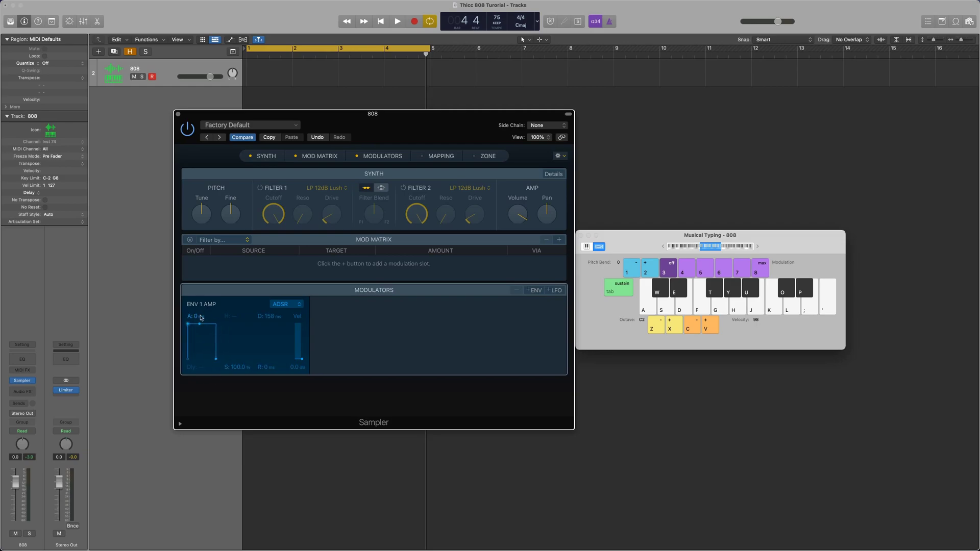
alt+click(268, 316)
mouse_move(268, 367)
mouse_down()
mouse_move(268, 350)
mouse_move(268, 364)
mouse_up()
key(f)
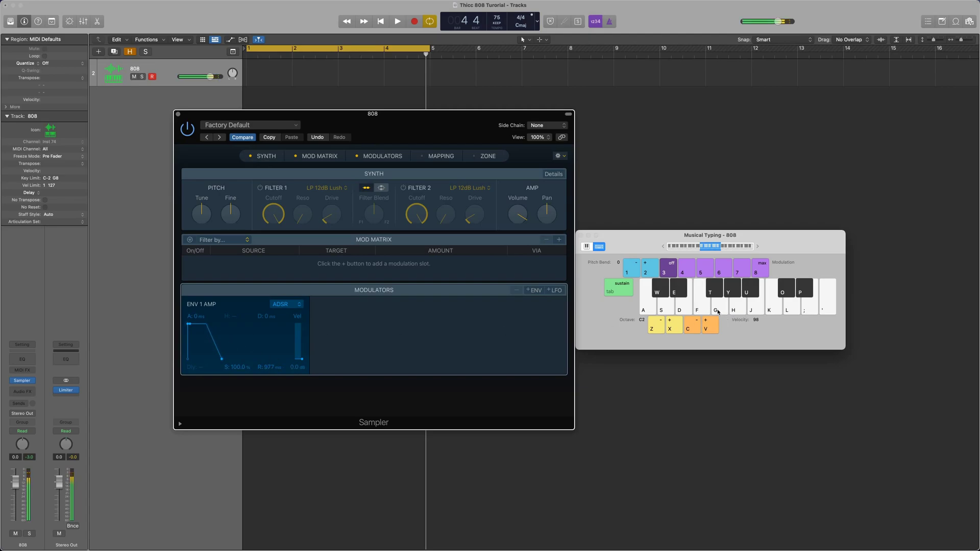
key(f)
key(a)
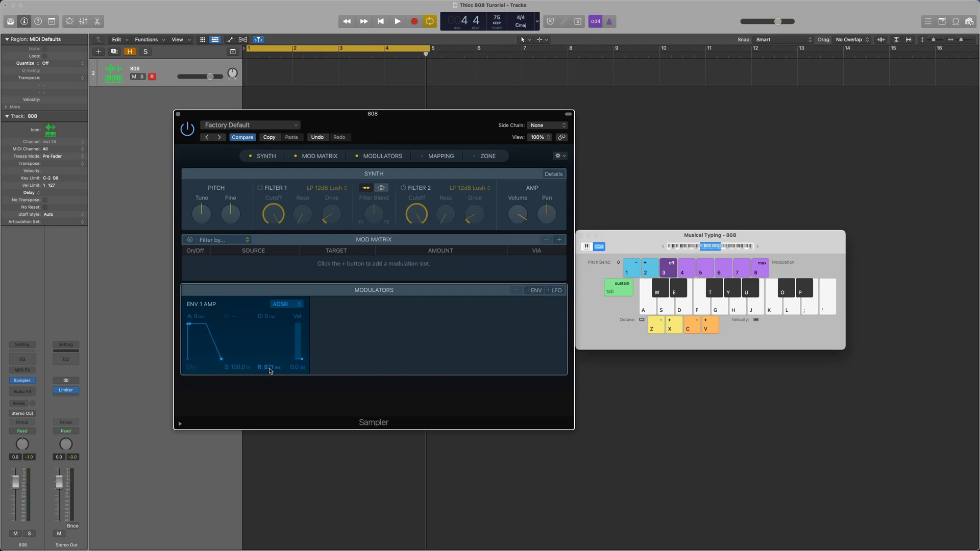
drag(268, 319, 269, 319)
click(709, 315)
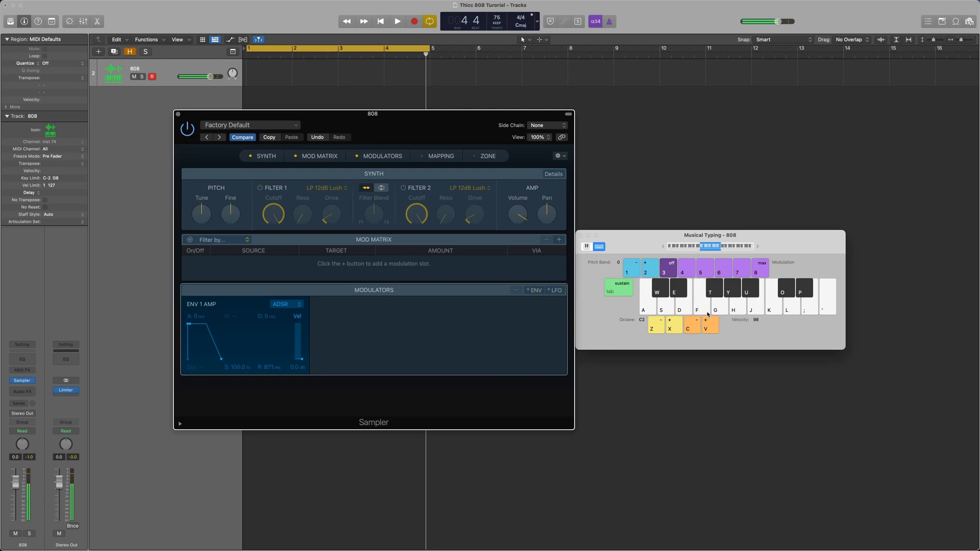
Step: Drop Musical Typing to octave C1 and audition low 808 notes
key(z)
click(709, 315)
key(a)
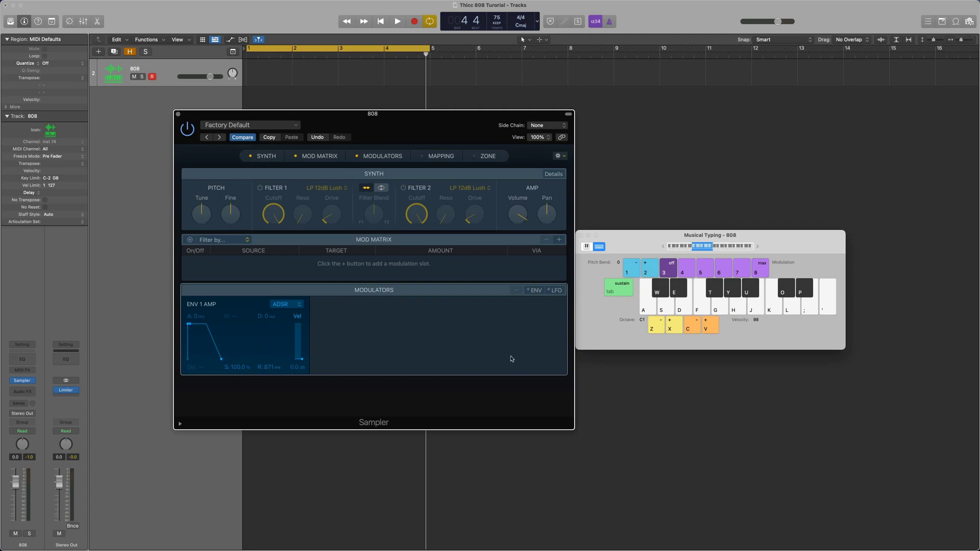
key(f)
Step: Set ENV 1 AMP to 0% sustain with 871 ms decay and release, auditioning F and A
drag(236, 369, 236, 413)
drag(265, 316, 265, 273)
alt+click(266, 369)
key(f)
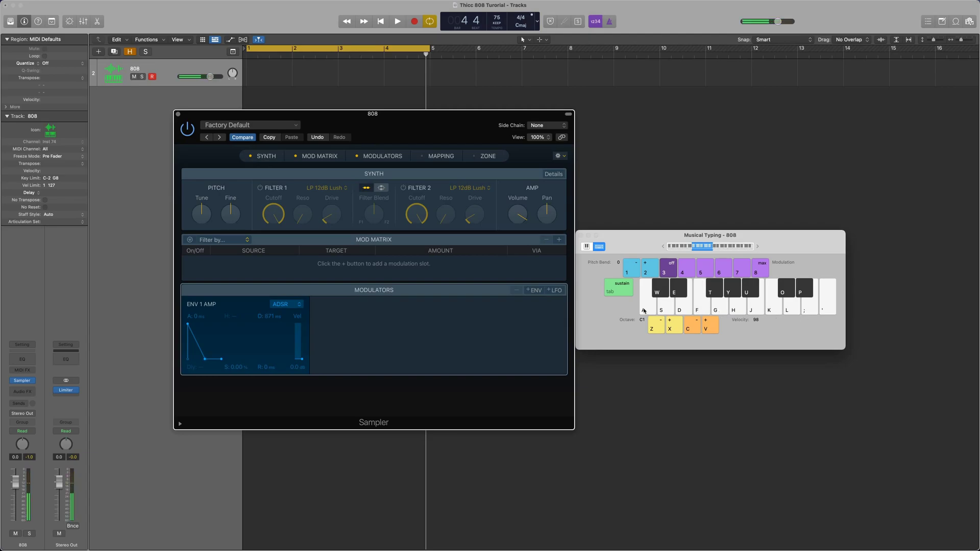
key(f)
drag(267, 368, 267, 351)
key(a)
key(f)
key(a)
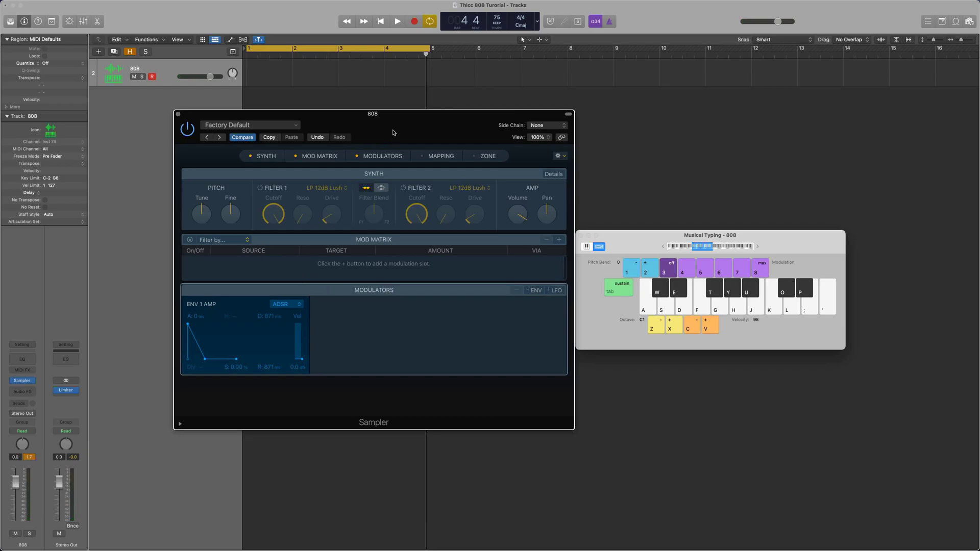
Step: Shift the Sampler window slightly down and right, and nudge the Musical Typing window
drag(395, 124, 396, 137)
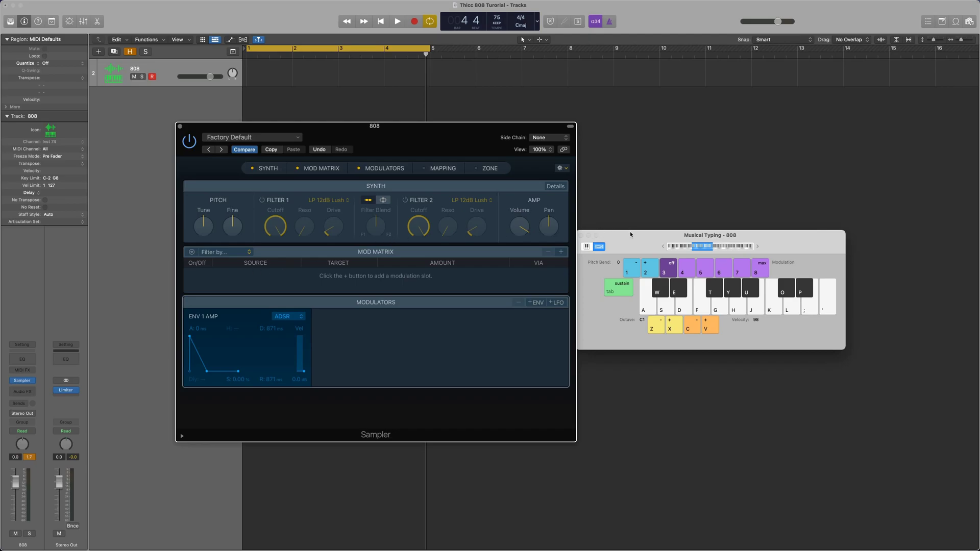
drag(631, 237, 635, 235)
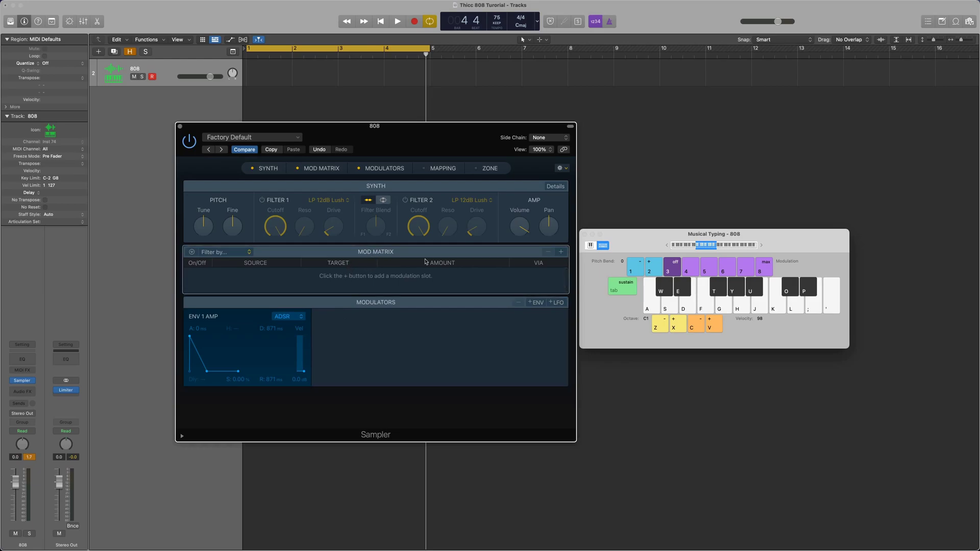
Step: Add a Sampler mod matrix slot with target Pitch and source Env 2
click(561, 253)
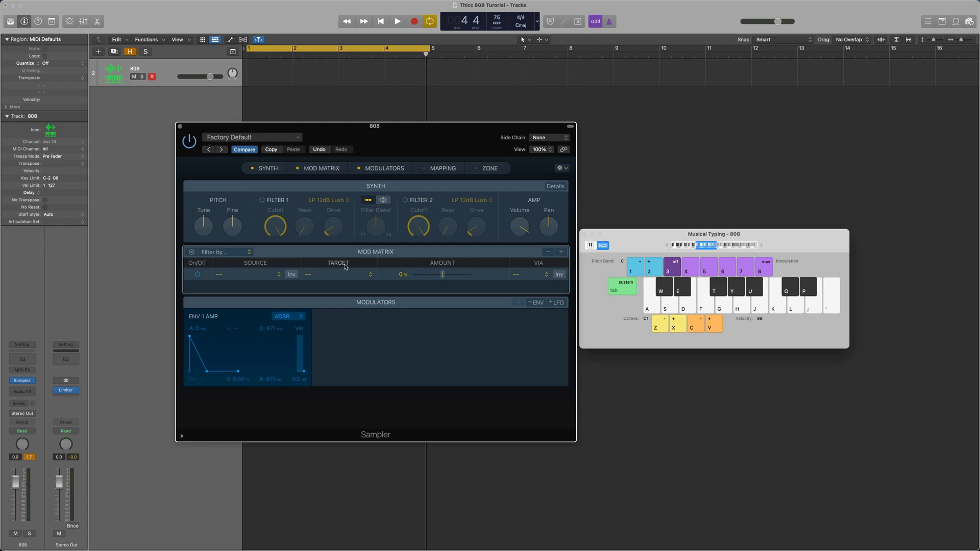
click(371, 275)
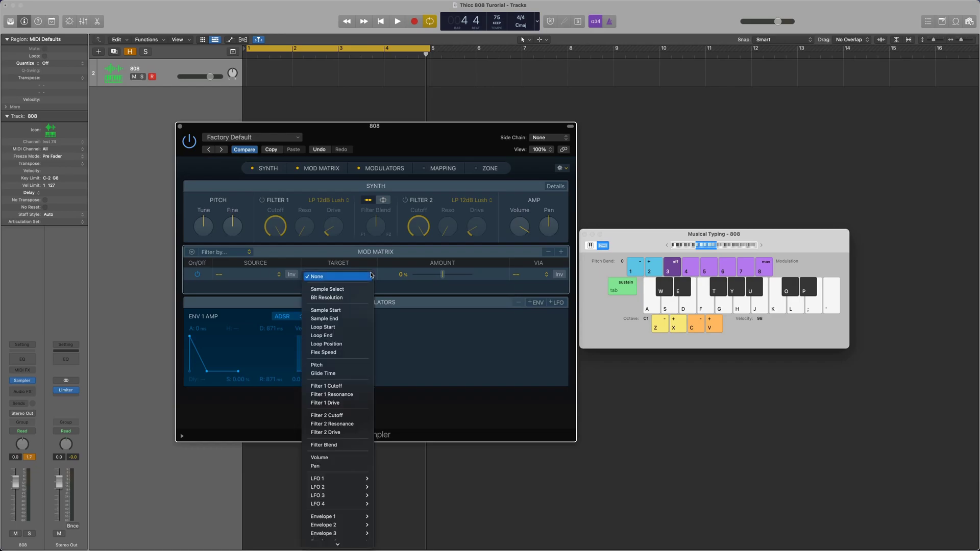
click(347, 366)
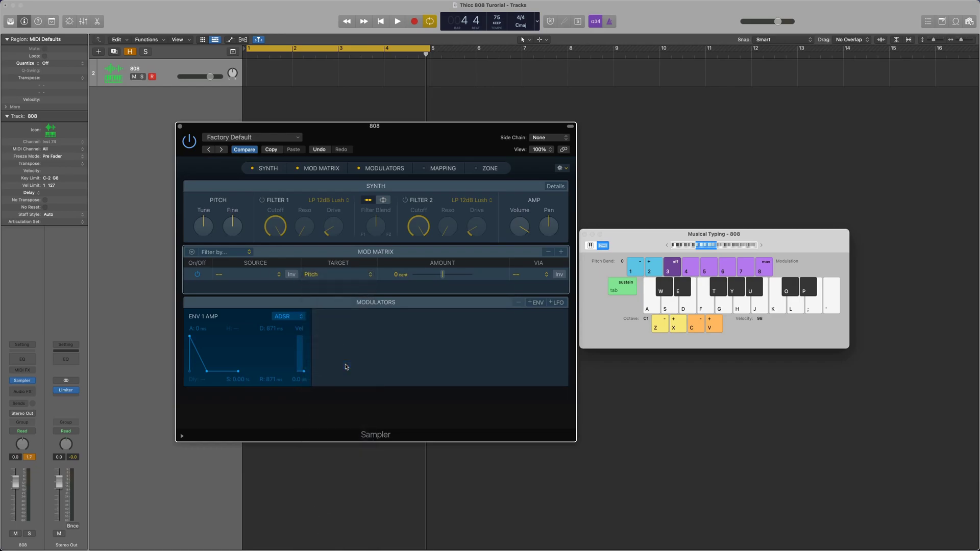
click(278, 276)
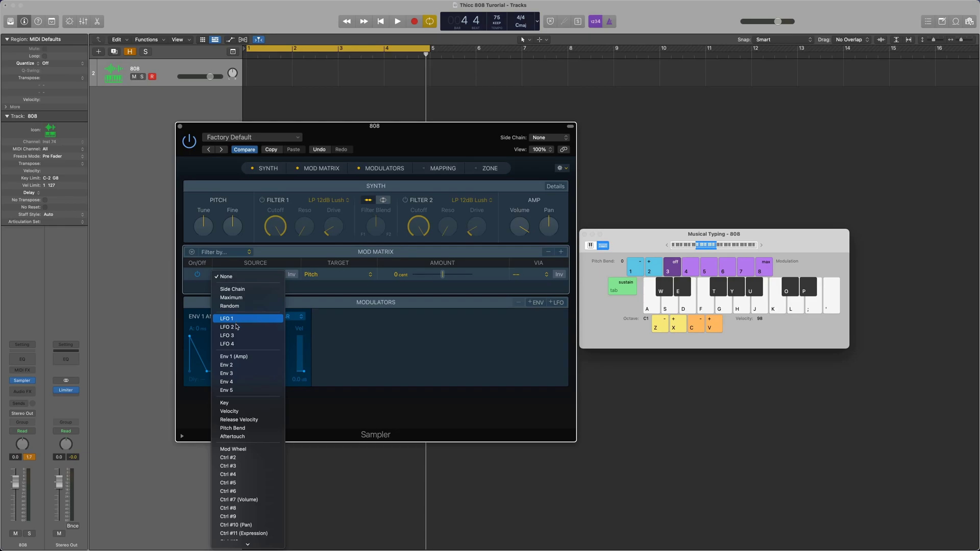
click(241, 367)
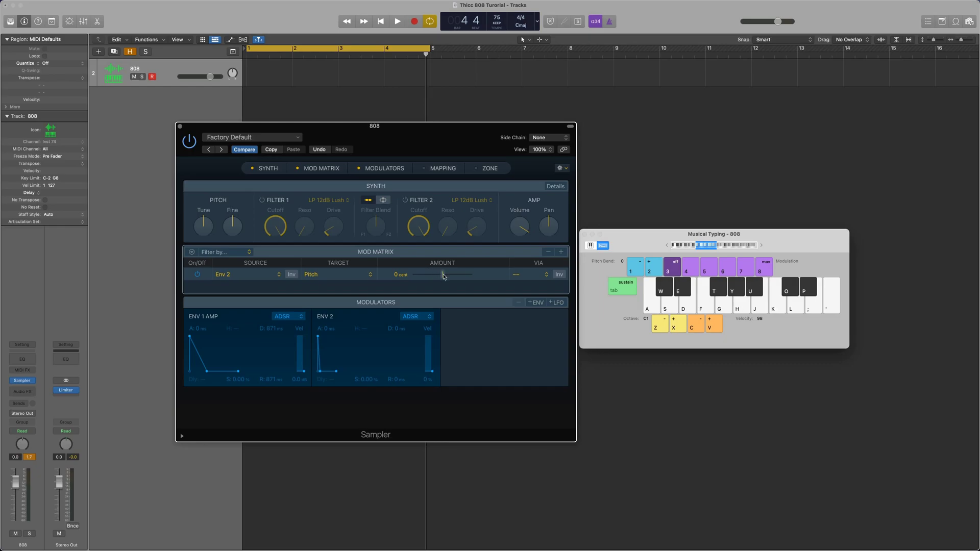
Step: Push the Env 2 pitch amount to full 1200 cents and lengthen Env 2 decay and release to about 188 ms
drag(443, 276, 483, 278)
drag(472, 277, 534, 278)
click(397, 382)
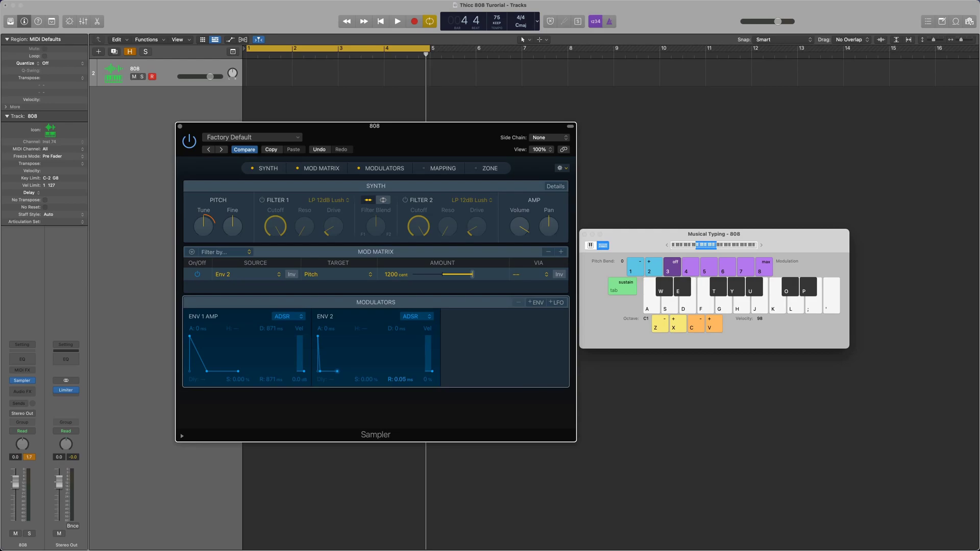
drag(396, 379, 397, 371)
drag(399, 328, 398, 313)
Step: Audition the 808 pitch drop with Musical Typing, shifting the keyboard up to octave C2
key(f)
key(f)
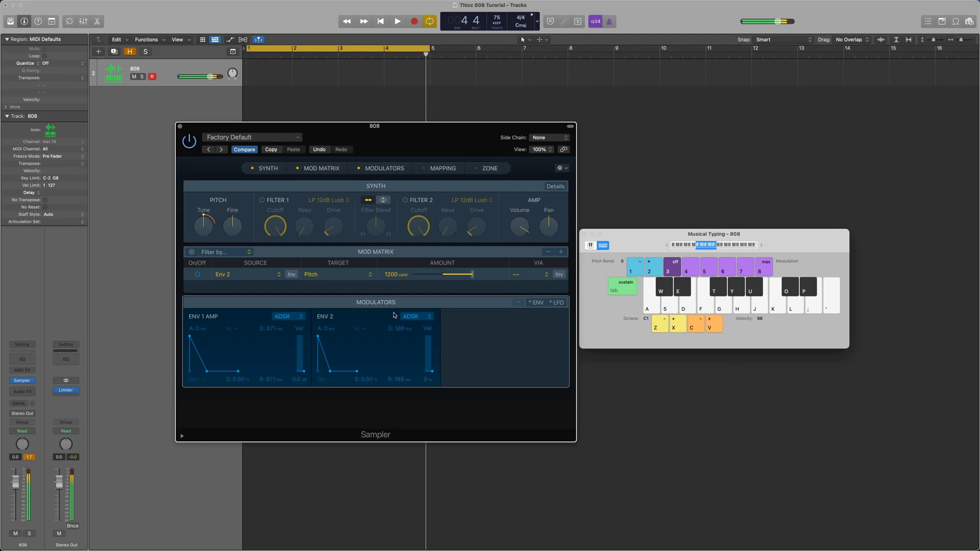
key(f)
key(x)
key(f)
mouse_move(207, 221)
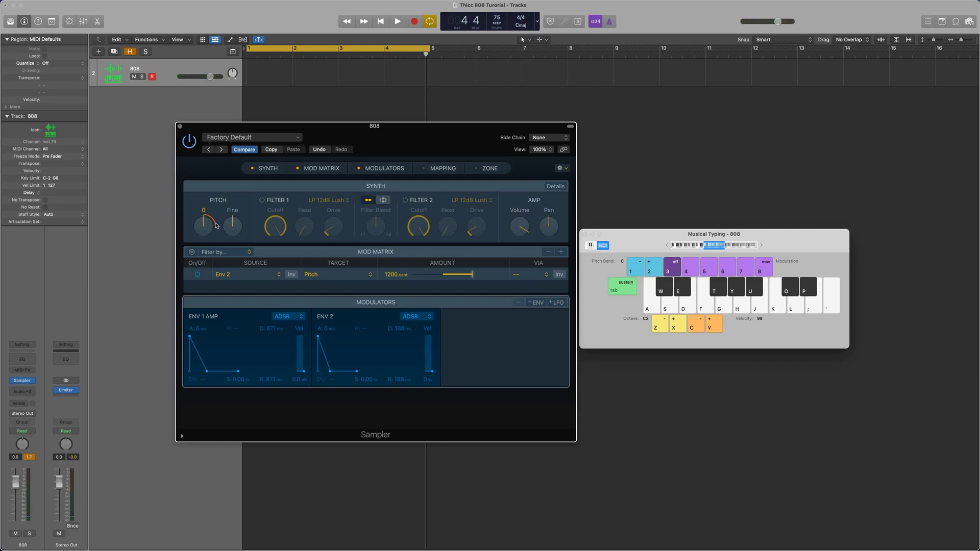
key(f)
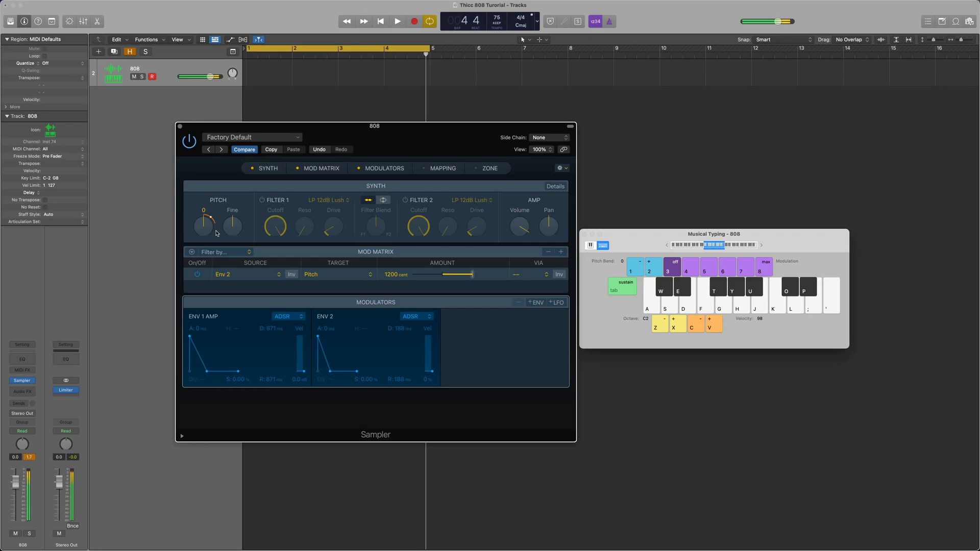
key(f)
Step: Lower the Env 2 to Pitch amount to 100 cent and test with a few notes
drag(473, 277, 459, 277)
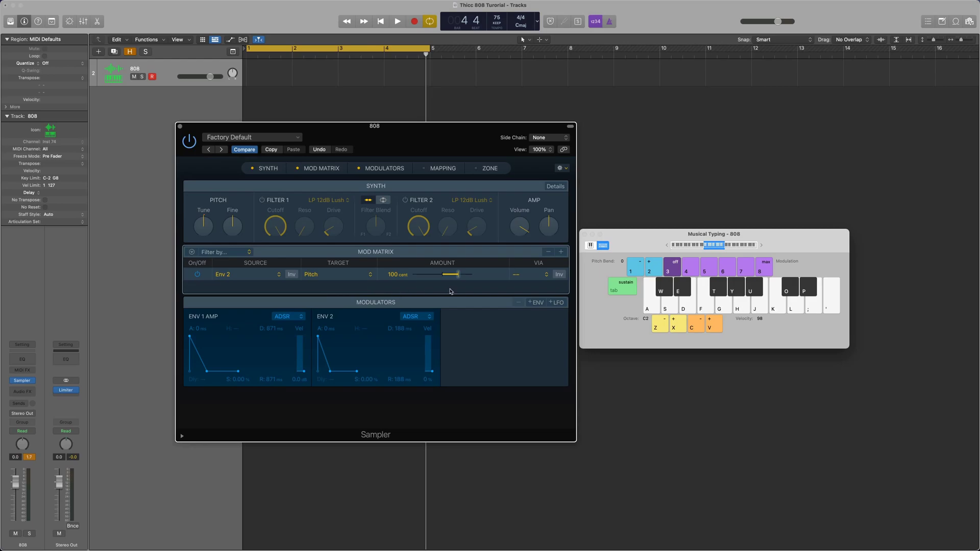
key(f)
key(a)
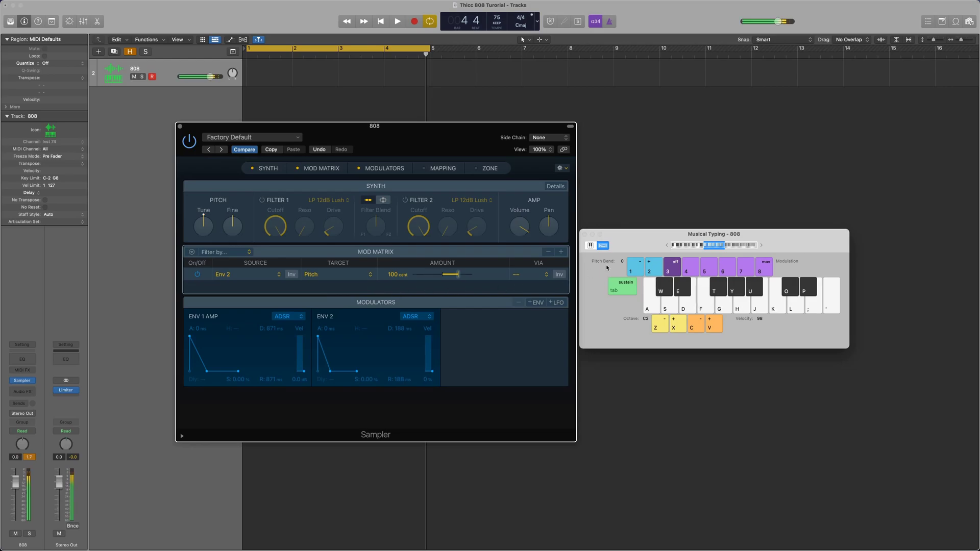
key(a)
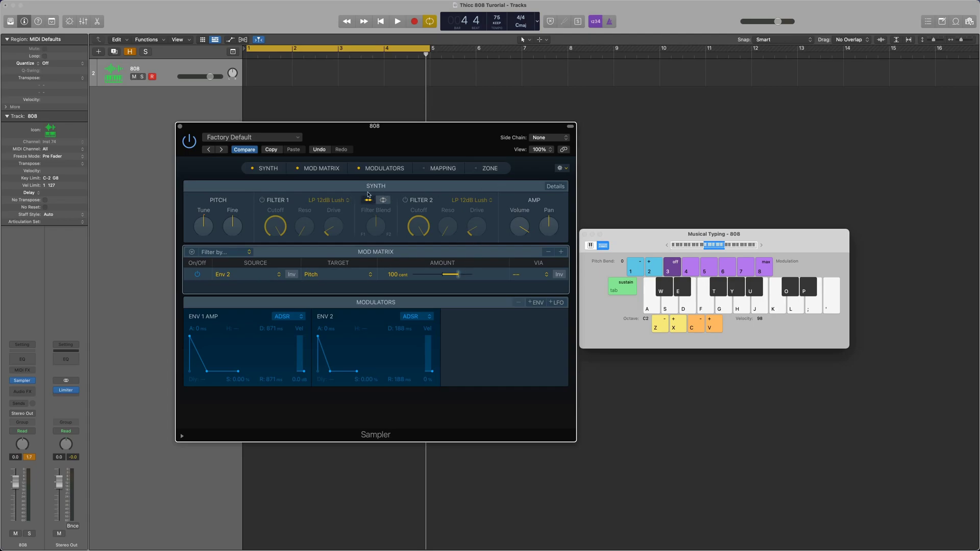
Step: Reveal the Synth Details settings and play overlapping 808 notes
click(553, 188)
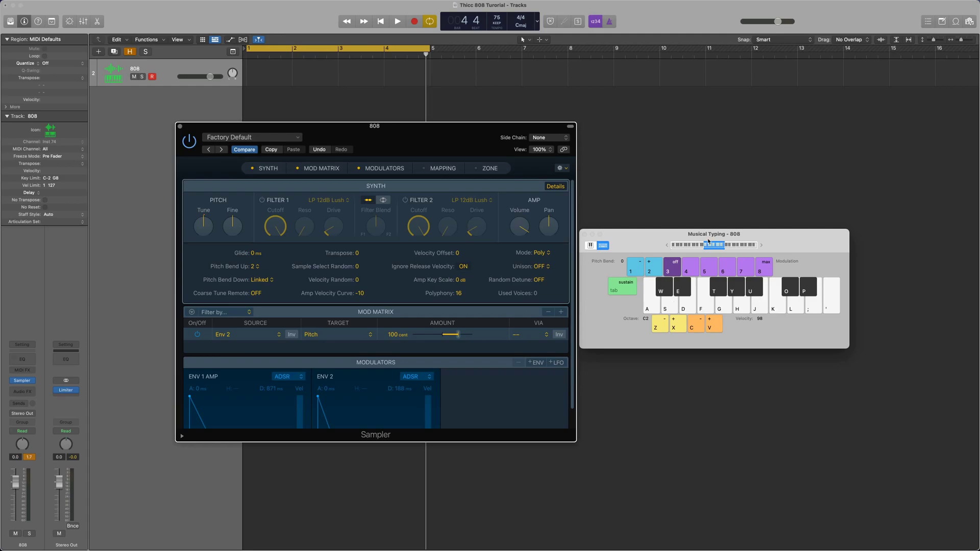
key(a)
key(g)
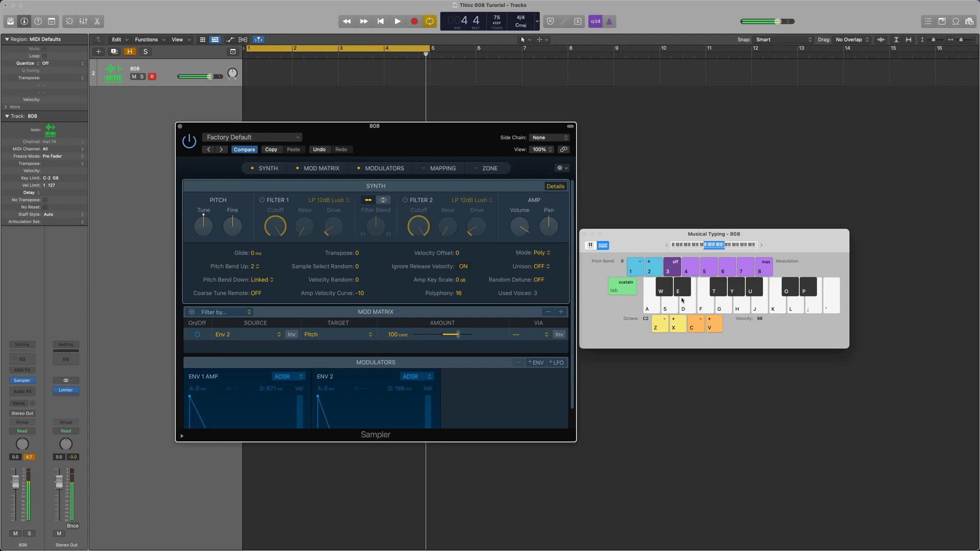
key(a)
key(d)
key(a)
key(d)
Step: Audition low notes, dropping the keyboard to octave C0 and then raising it to C1
drag(708, 250, 699, 249)
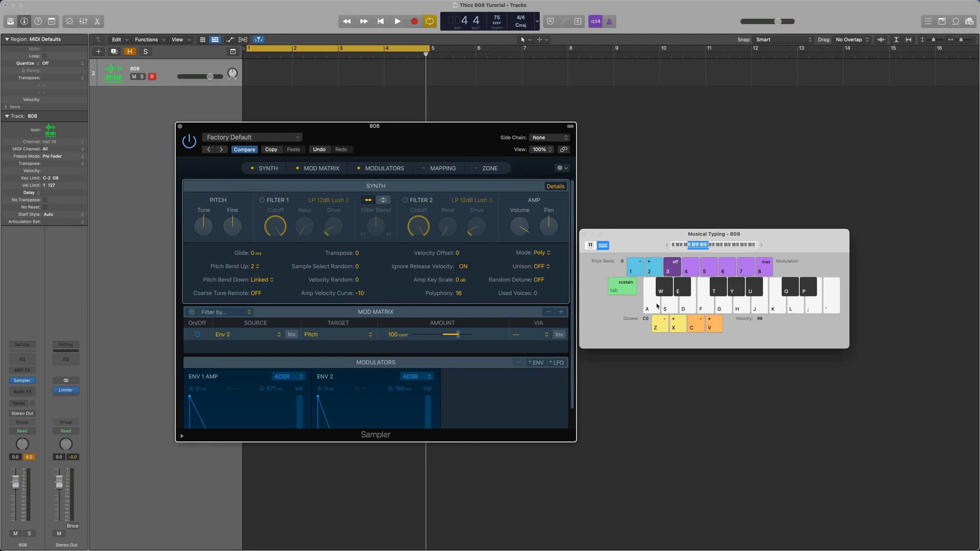
key(g)
key(a)
key(x)
key(a)
key(d)
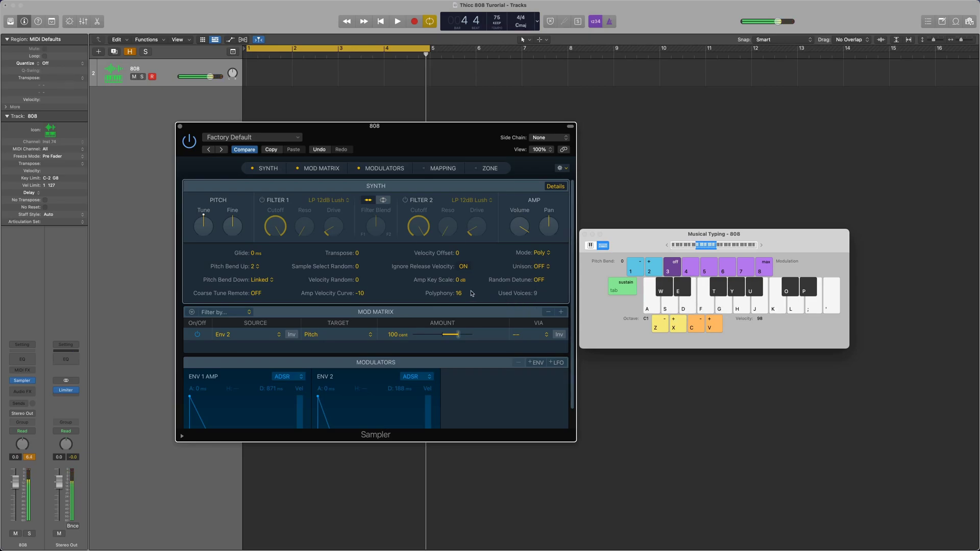
Step: Switch the Sampler voice Mode from Poly to Mono and audition notes to confirm
click(549, 254)
click(546, 264)
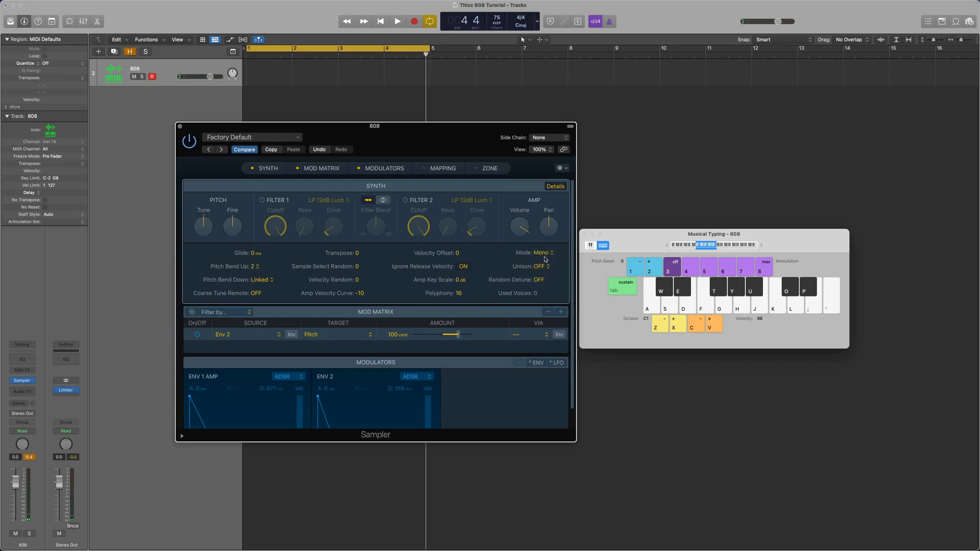
click(653, 310)
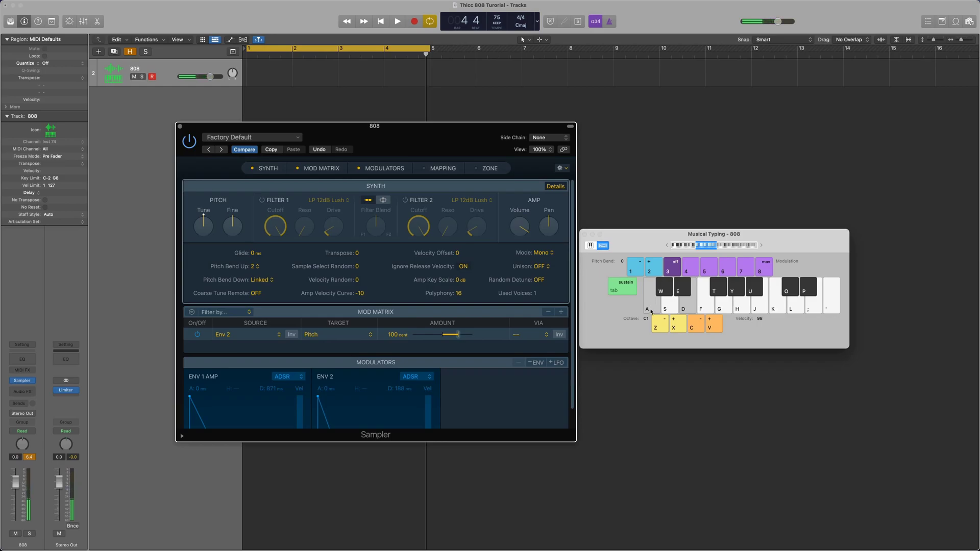
key(a)
click(685, 309)
click(685, 309)
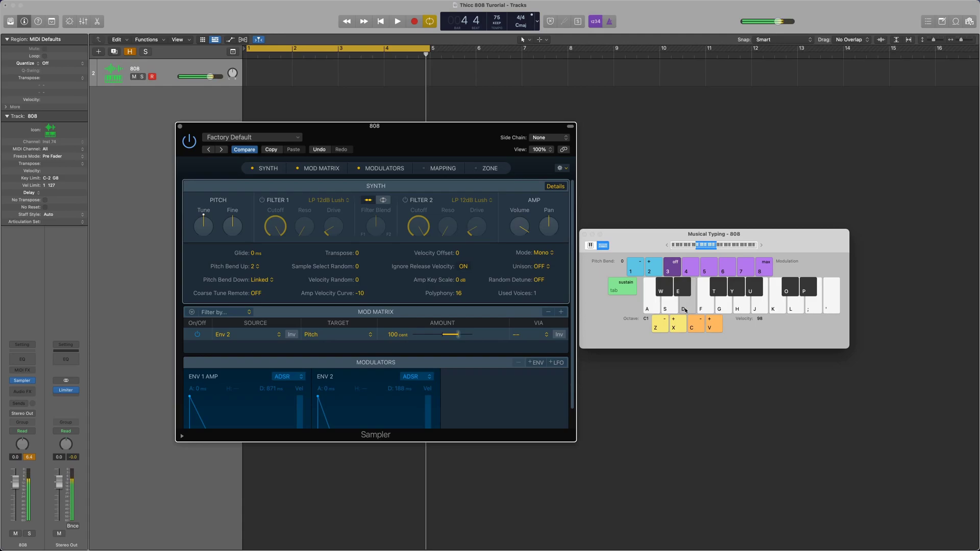
key(a)
click(685, 310)
key(a)
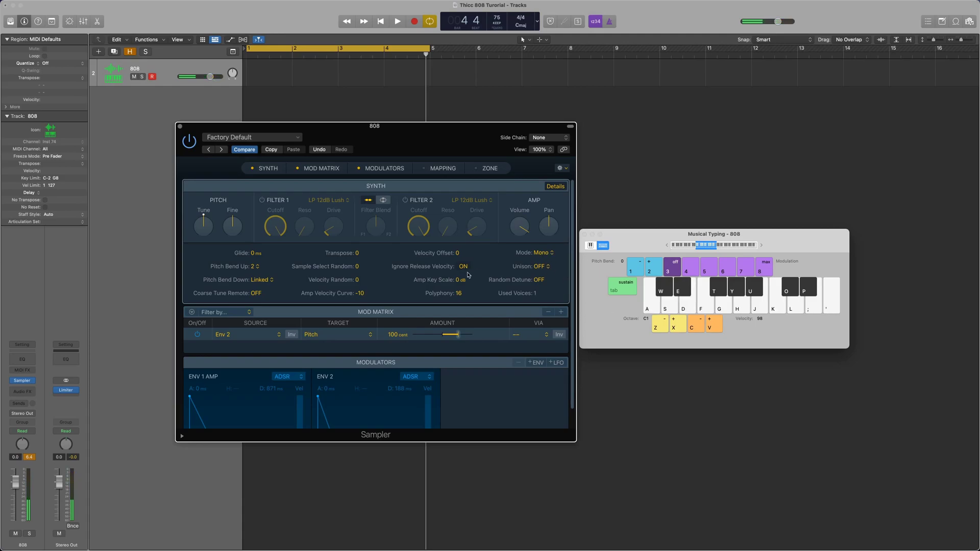
Step: Hide Details, enable Filter 1 as LP 12dB Lush, and lower its cutoff to about 36.8%
click(556, 187)
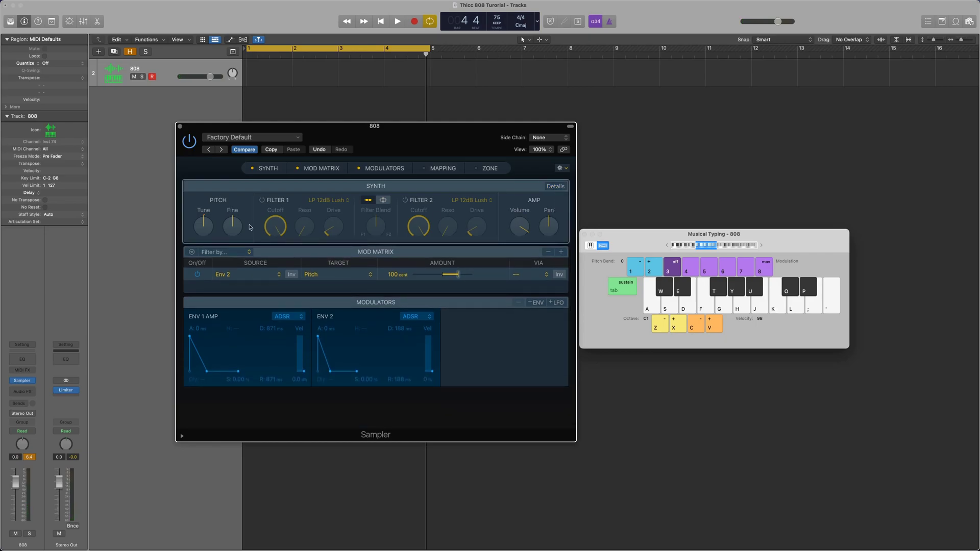
click(262, 201)
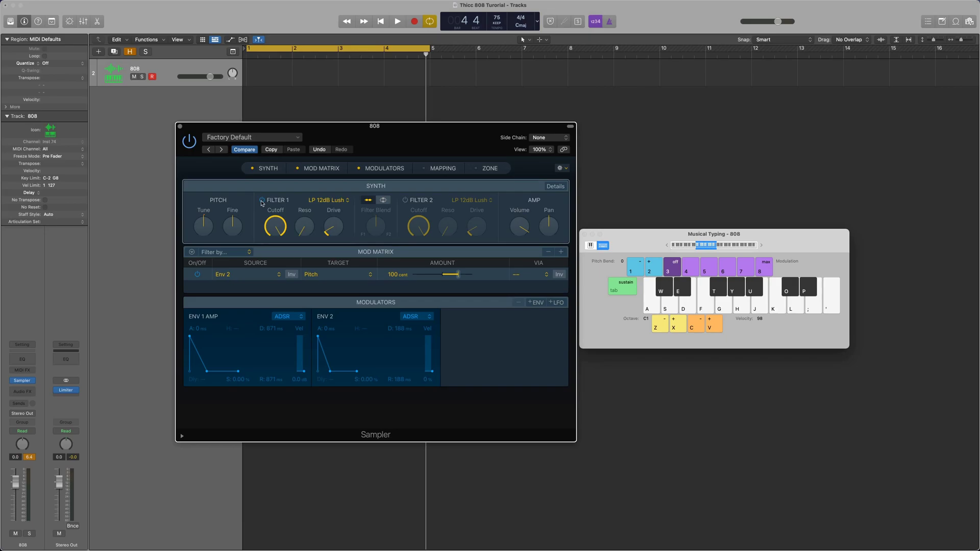
click(320, 204)
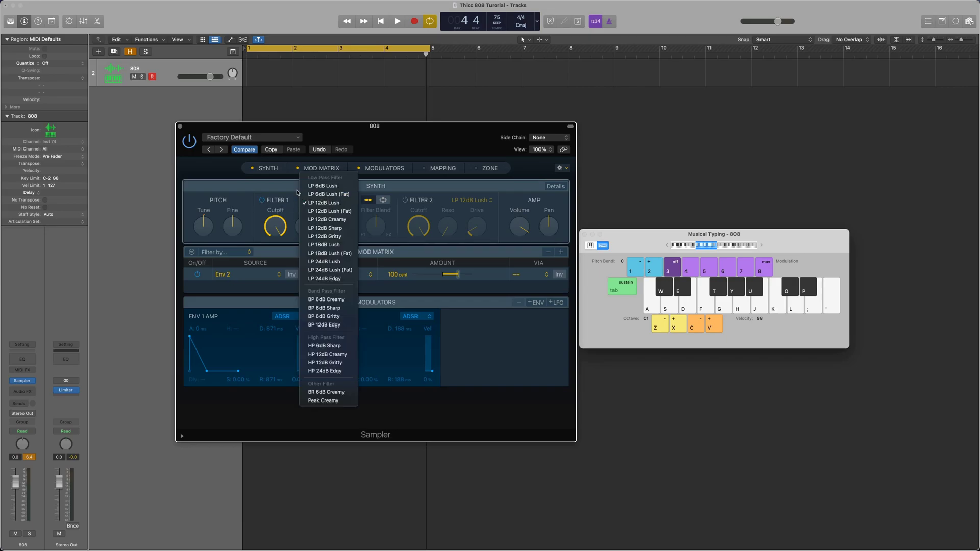
click(322, 201)
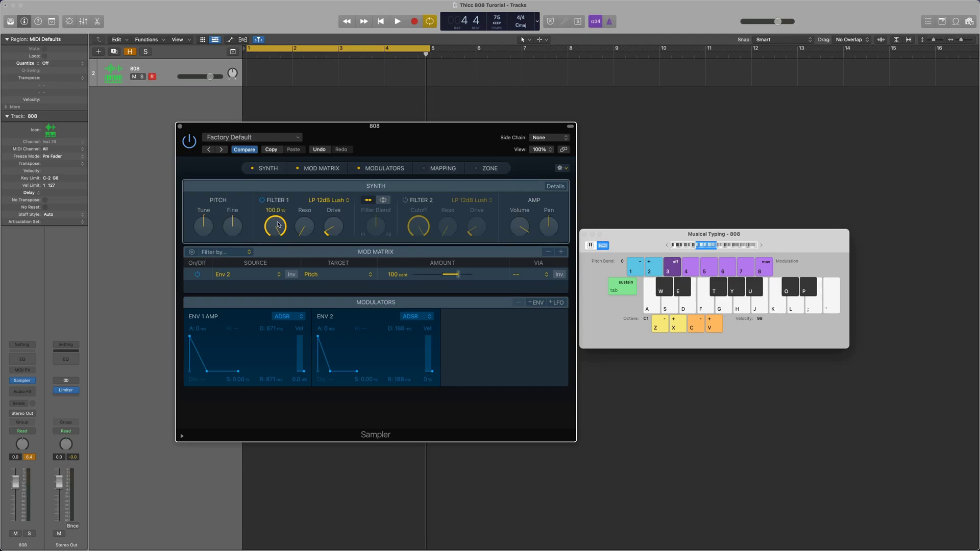
mouse_move(279, 224)
mouse_down()
mouse_move(273, 295)
mouse_move(275, 230)
mouse_up()
mouse_move(311, 228)
click(337, 200)
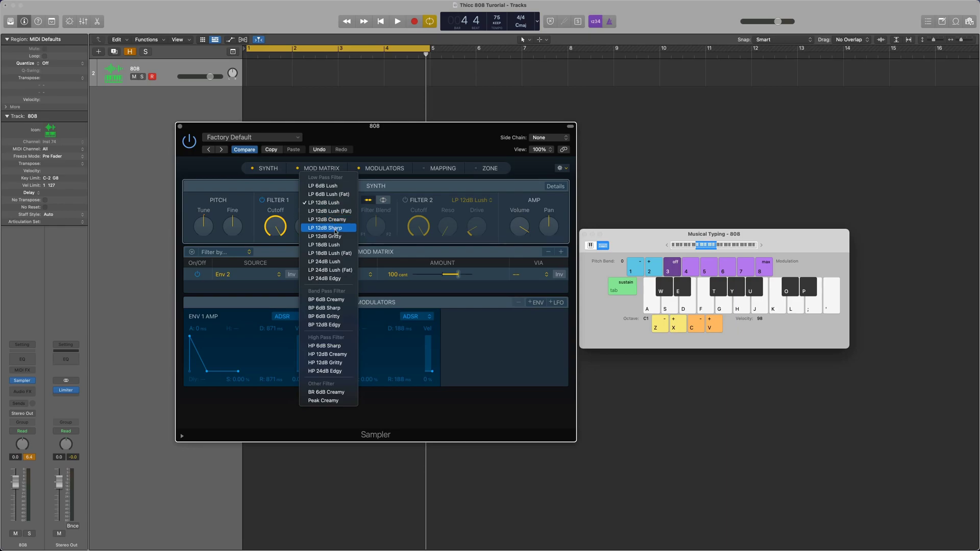
Step: Keep LP 12dB Lush, set resonance near 30% and Filter 1 Drive about 31.5%, testing notes
click(327, 202)
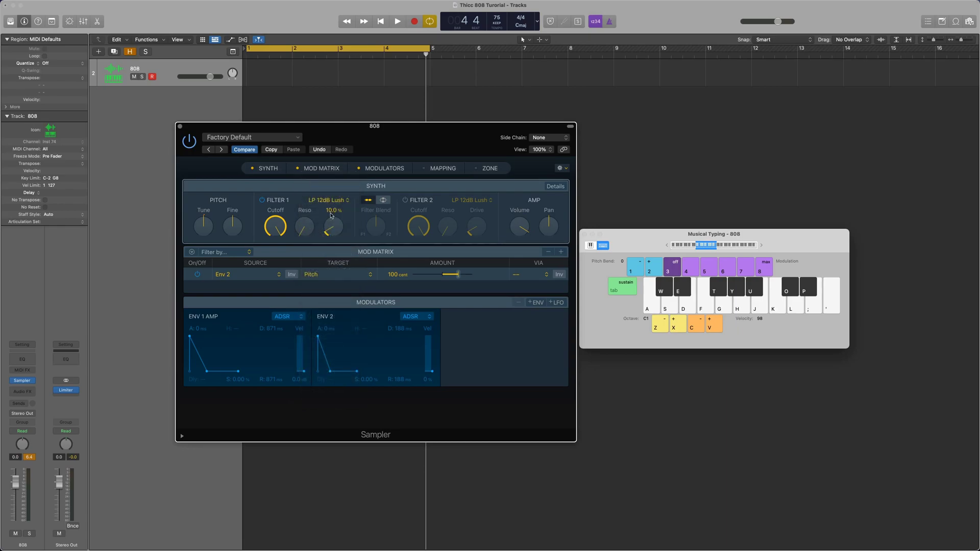
drag(332, 236, 330, 236)
key(a)
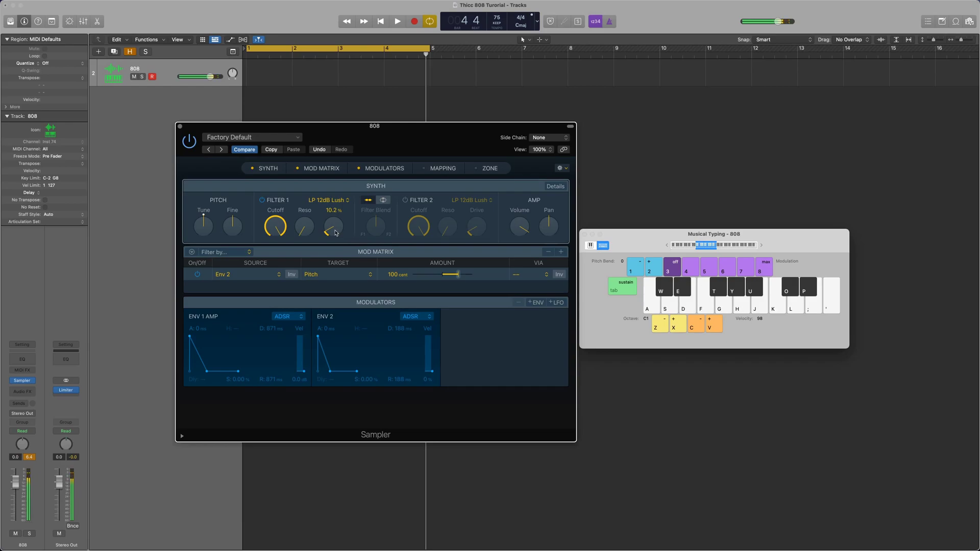
drag(336, 233, 329, 192)
key(d)
key(d)
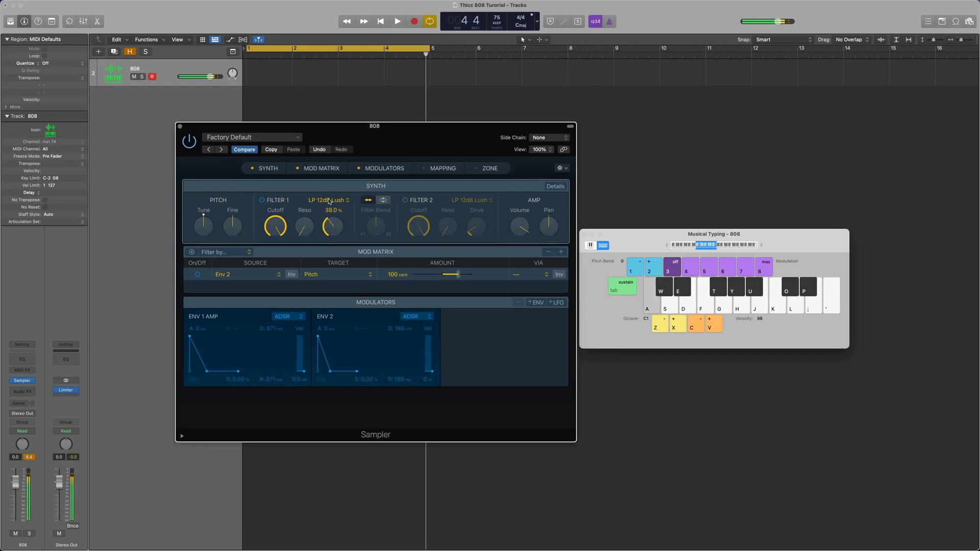
mouse_move(329, 202)
mouse_down()
mouse_move(328, 211)
mouse_move(325, 156)
mouse_move(324, 200)
mouse_up()
key(a)
key(a)
key(a)
key(a)
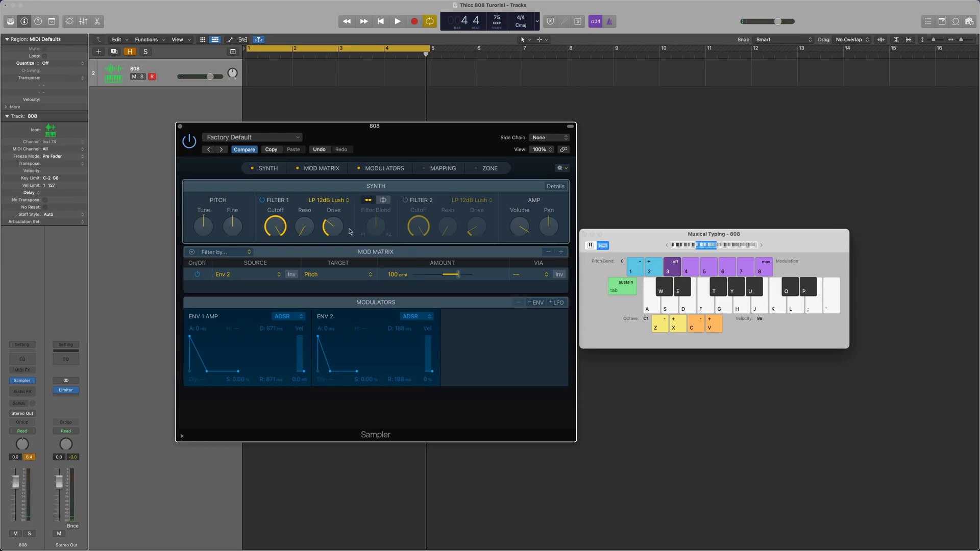
mouse_move(336, 230)
drag(336, 229, 337, 232)
Step: Add a mod slot routing Env 3 to Filter 1 Drive at +23.9%
click(561, 252)
click(328, 288)
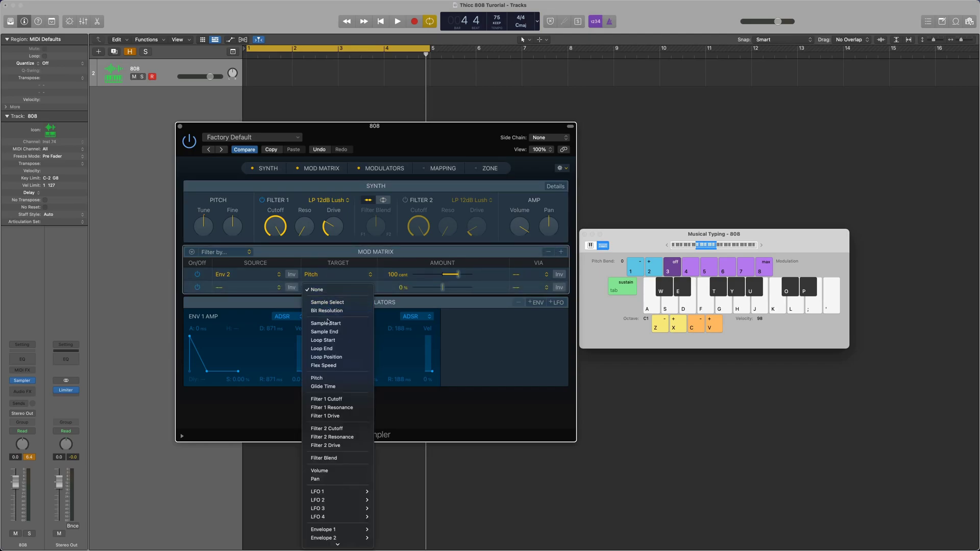
click(341, 417)
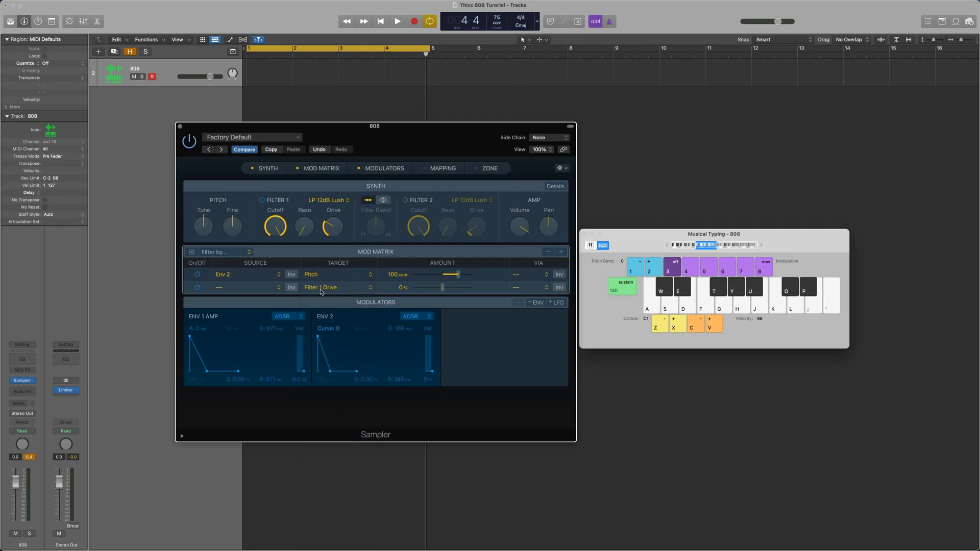
click(279, 289)
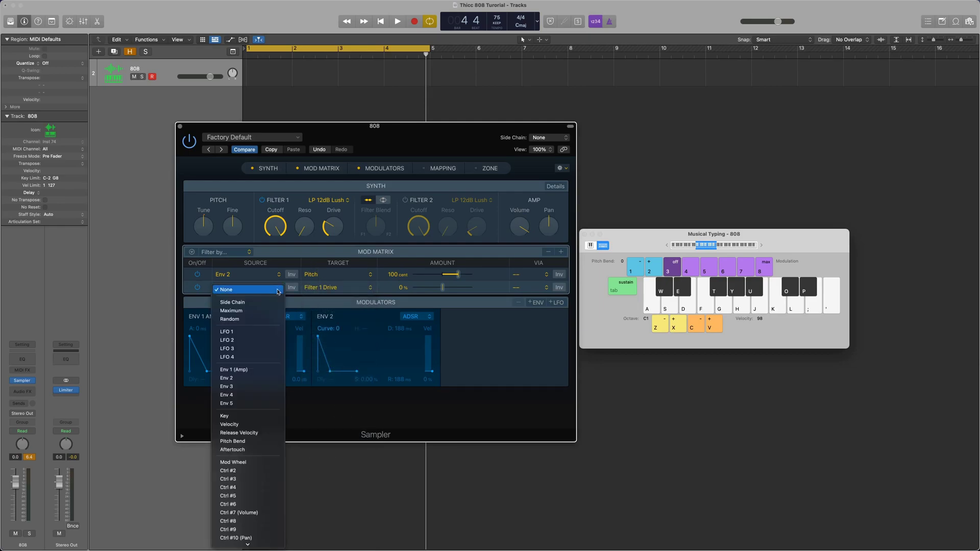
click(257, 387)
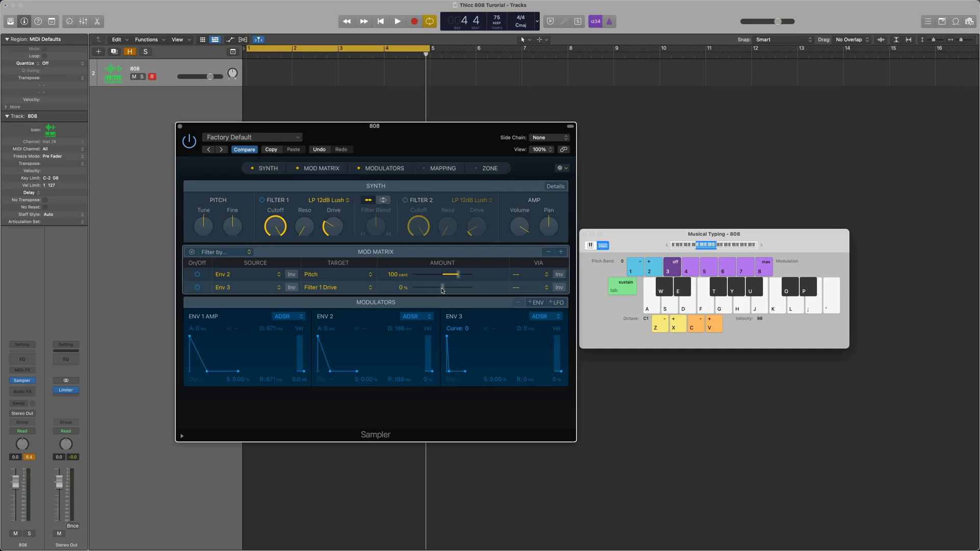
drag(442, 288, 449, 290)
mouse_move(329, 223)
Step: Lengthen Env 3 release and decay to 188 ms, try Env 2 as drive source, then restore Env 3
drag(527, 381, 526, 368)
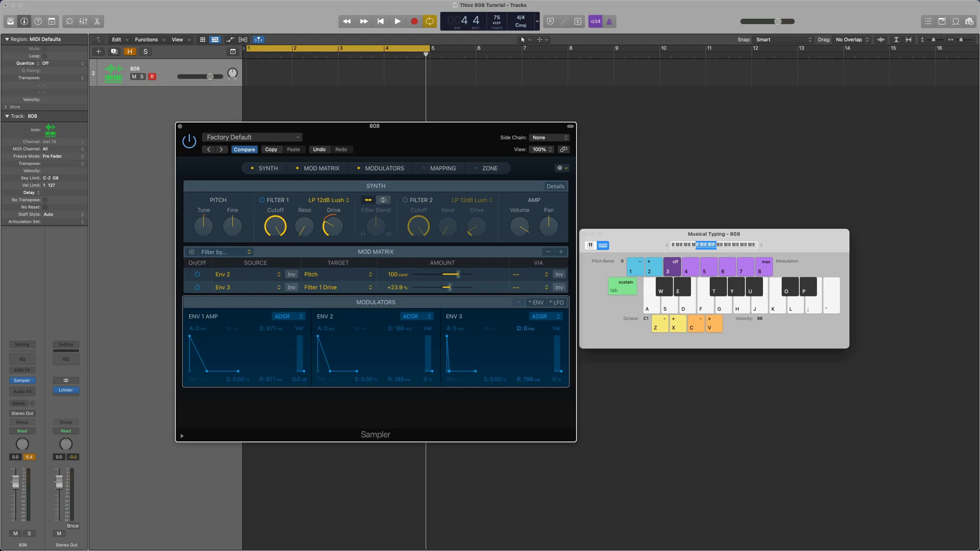
drag(525, 328, 526, 309)
click(273, 289)
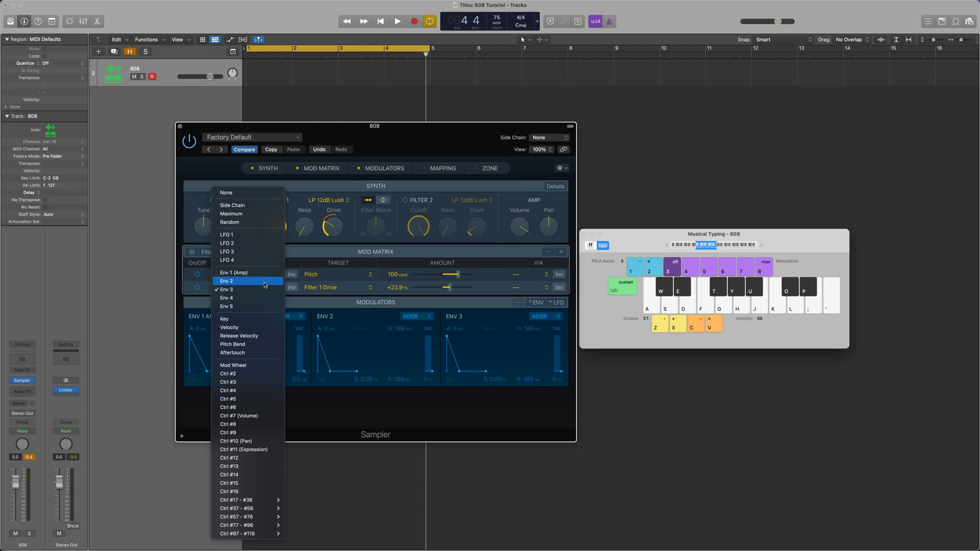
click(265, 281)
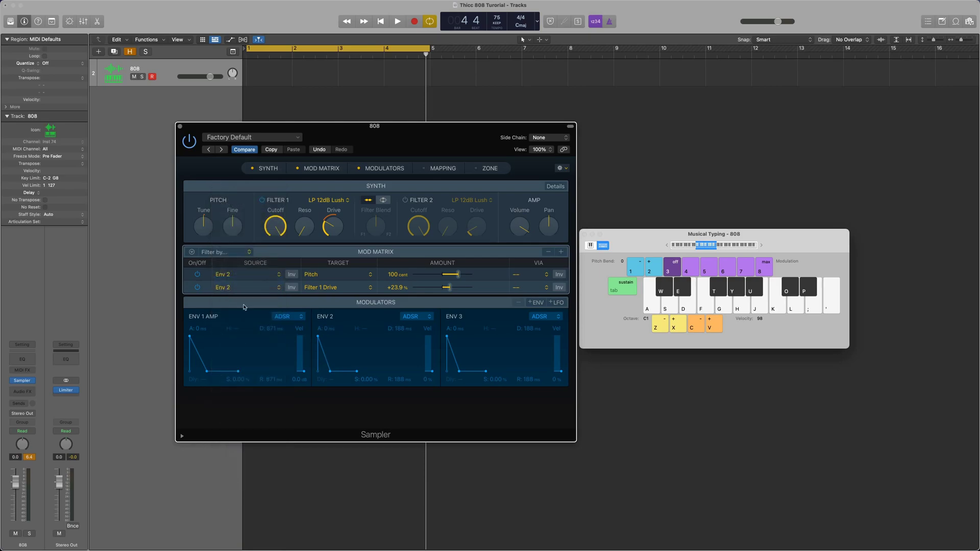
click(270, 289)
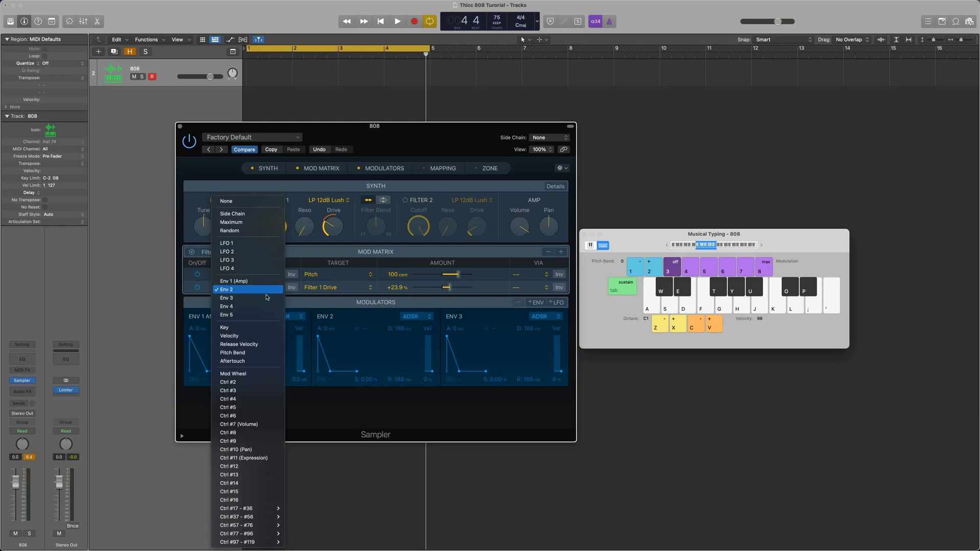
click(266, 298)
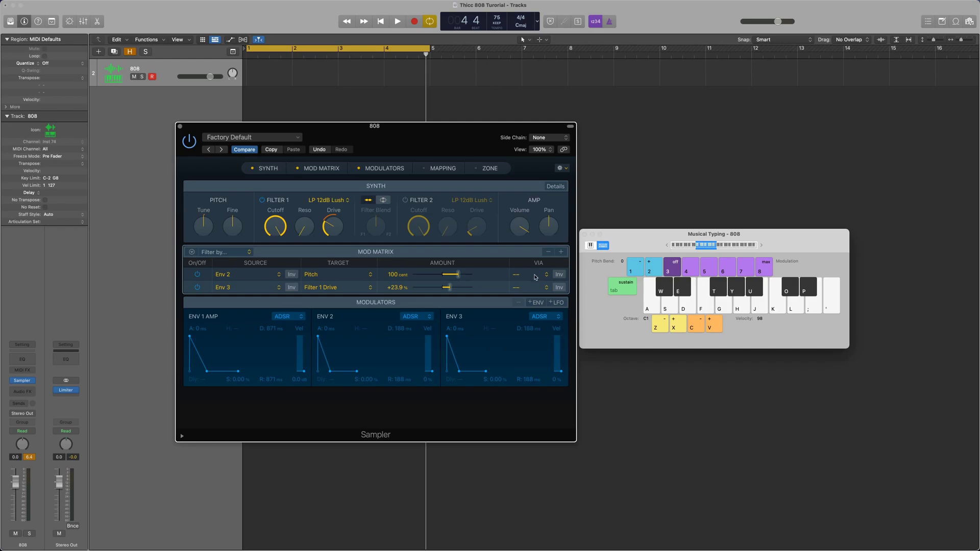
Step: Play A, D and G notes on the driven 808, dropping the keyboard octave to C0 with Z
key(d)
key(d)
key(d)
key(a)
key(a)
key(z)
key(a)
key(d)
key(d)
key(a)
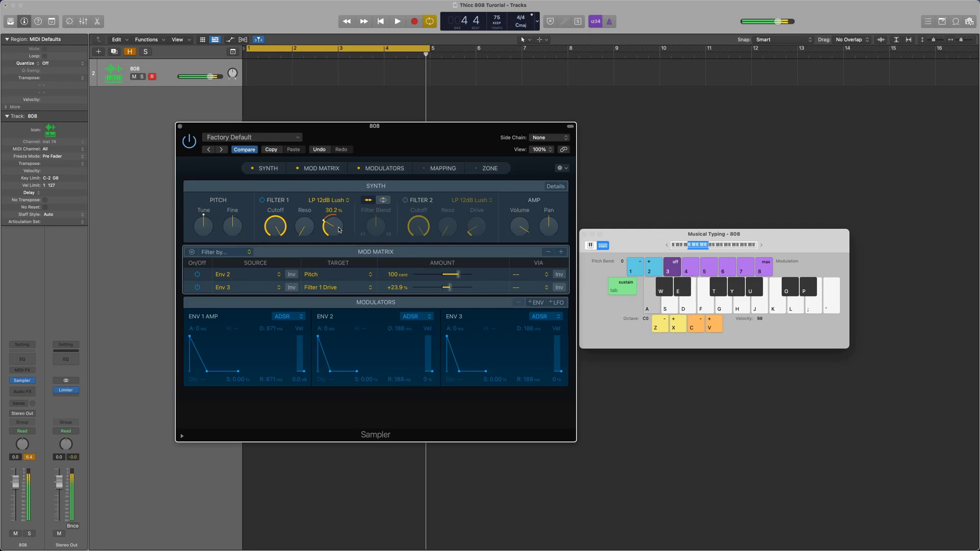
key(g)
key(g)
key(a)
key(a)
key(a)
key(a)
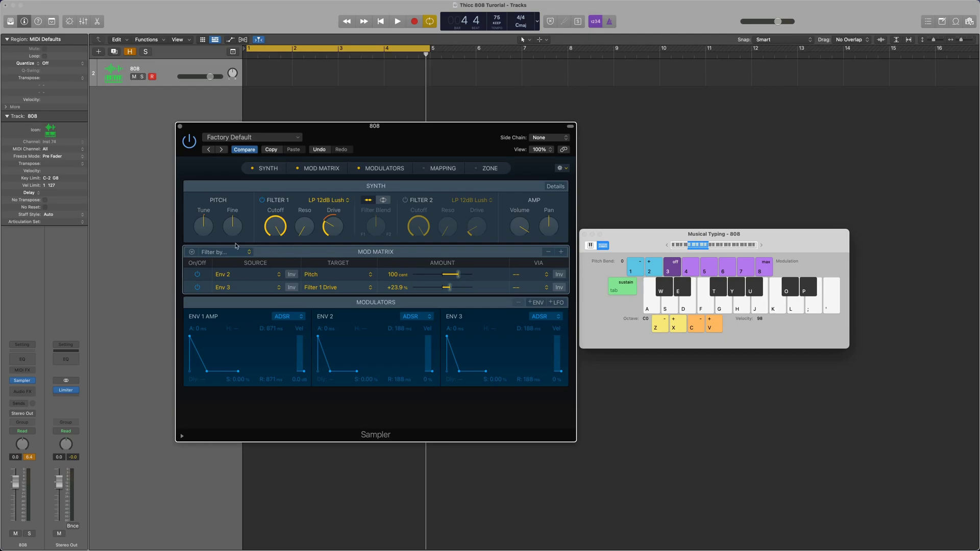
Step: Insert a Channel EQ after the Sampler on the 808 channel strip
click(29, 391)
mouse_move(37, 478)
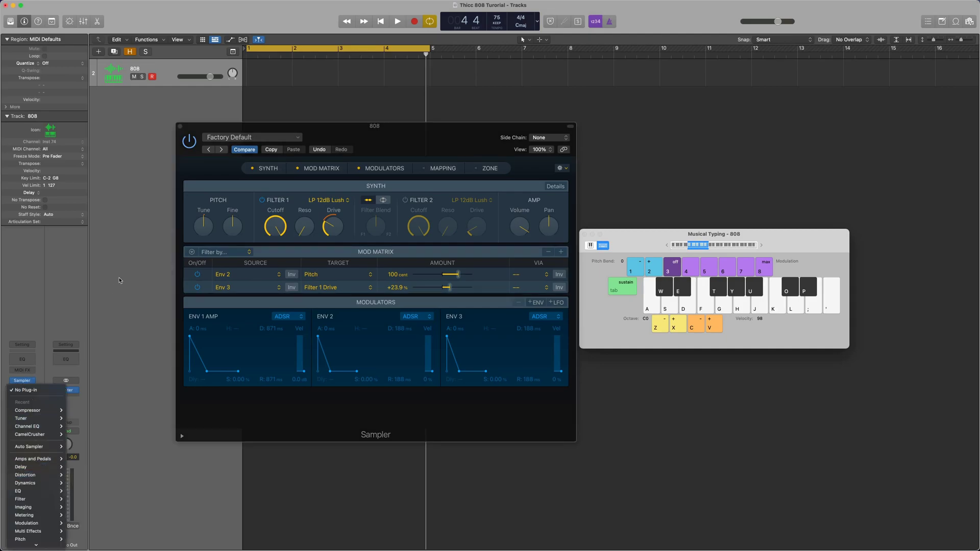
click(84, 475)
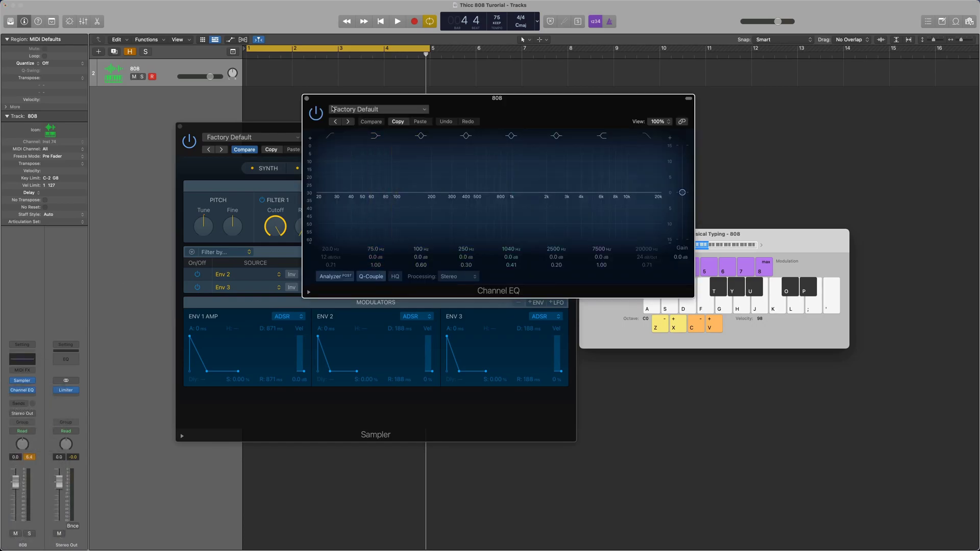
click(307, 98)
Step: Close the Sampler plug-in window
mouse_move(321, 130)
mouse_down()
mouse_move(321, 146)
mouse_move(314, 137)
mouse_up()
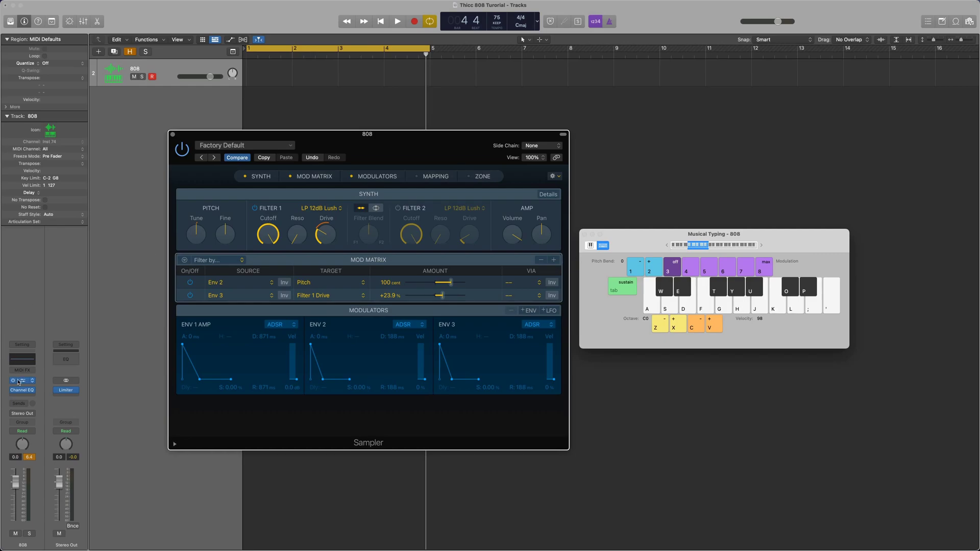
mouse_move(22, 384)
drag(352, 137, 350, 136)
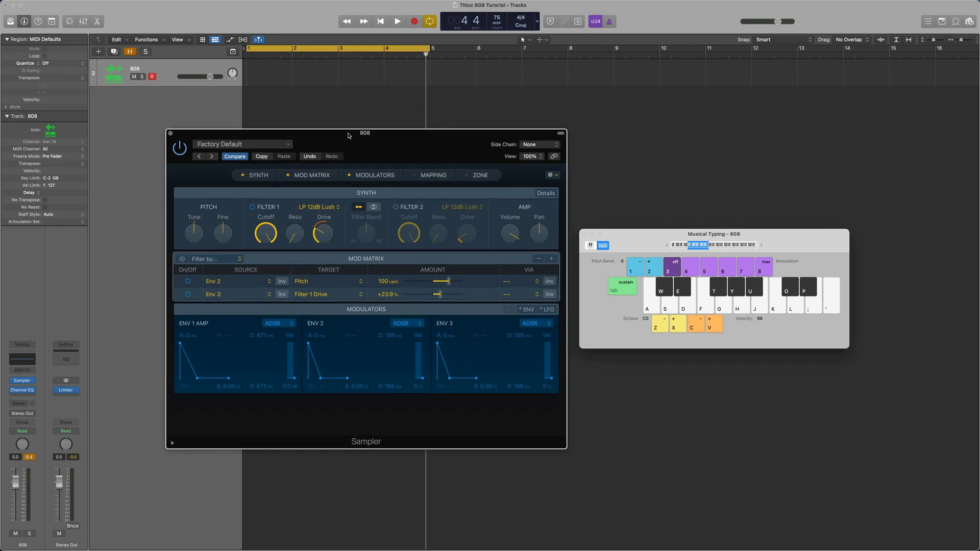
click(170, 133)
Step: Move the playhead to bar 1 and bring up Musical Typing with Cmd-K
click(585, 234)
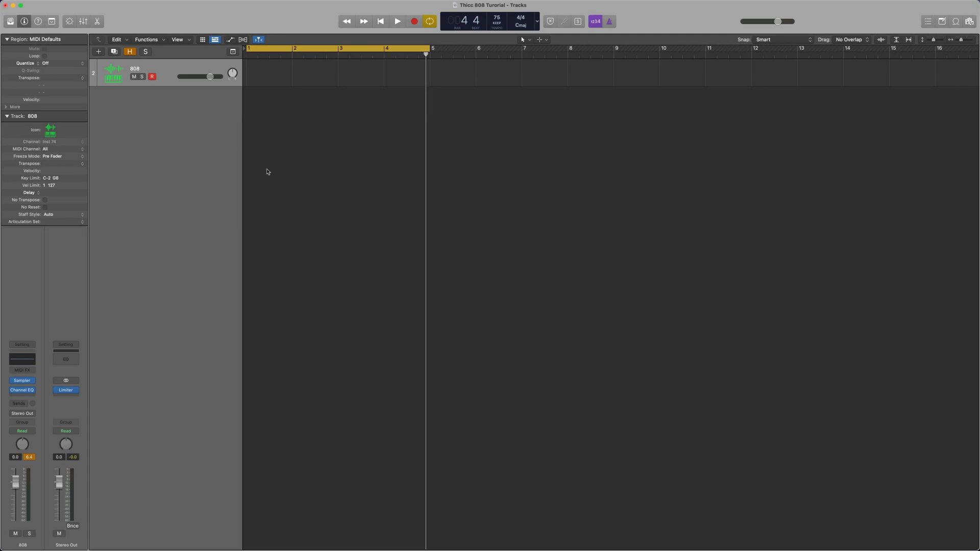
click(245, 55)
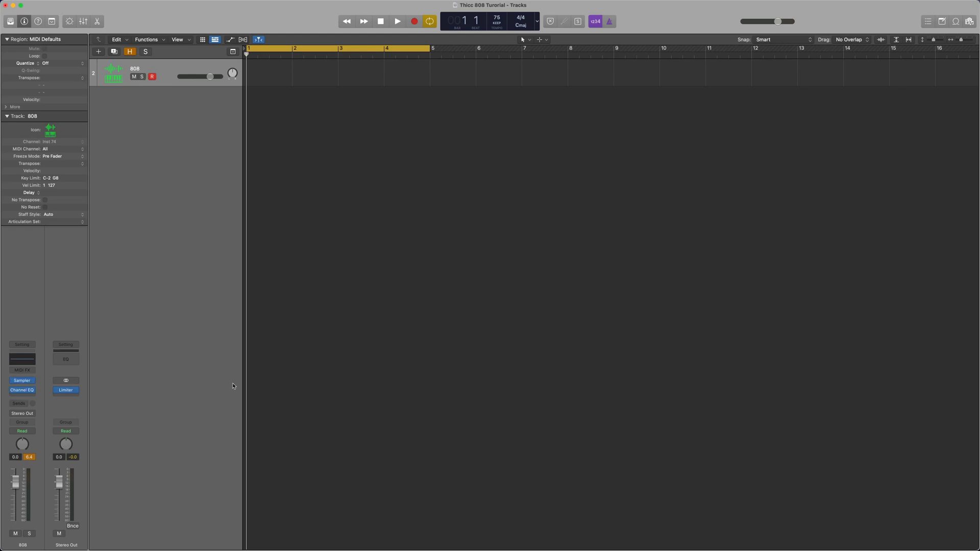
key(super+k)
drag(674, 243, 512, 248)
Step: Play A, D, A on the 808, close the keyboard, and undo the Channel EQ insert
key(a)
key(d)
key(d)
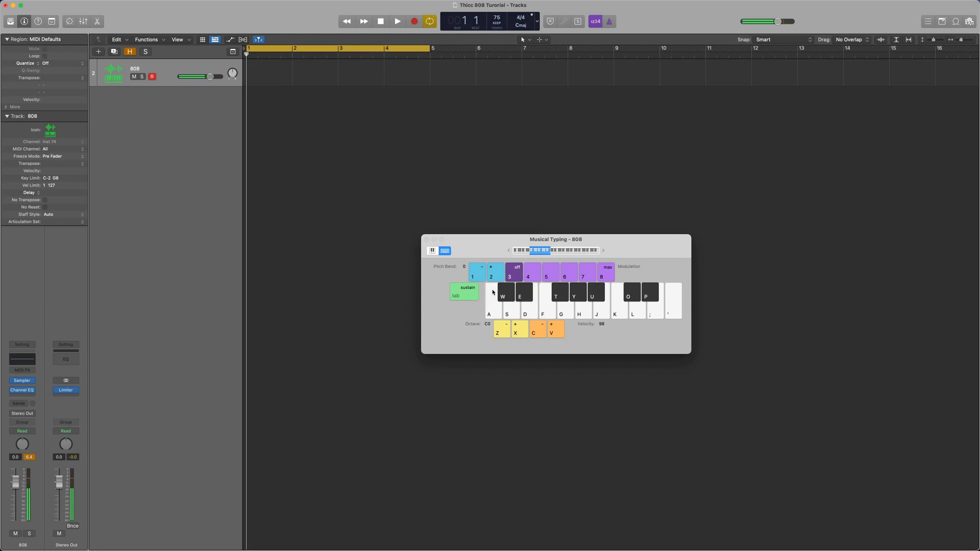
key(a)
click(427, 239)
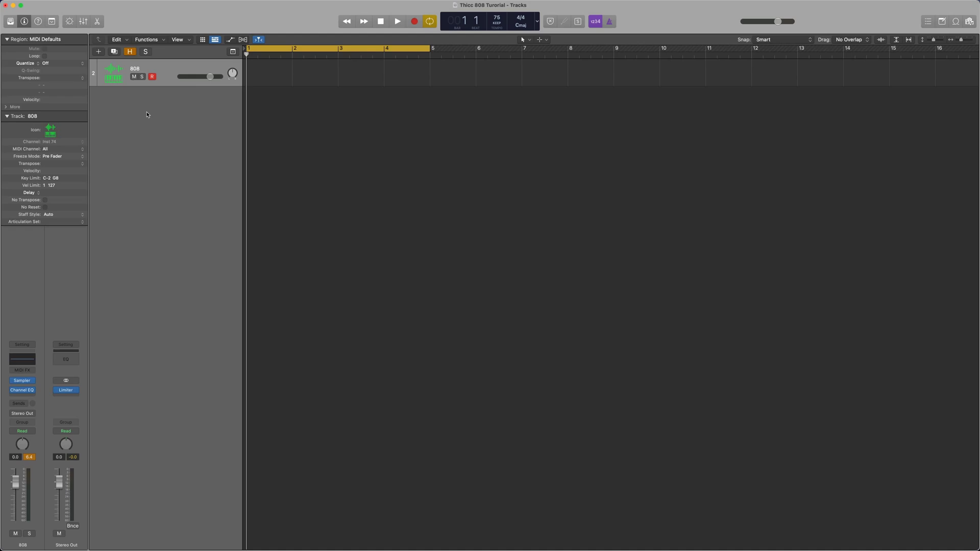
key(super+z)
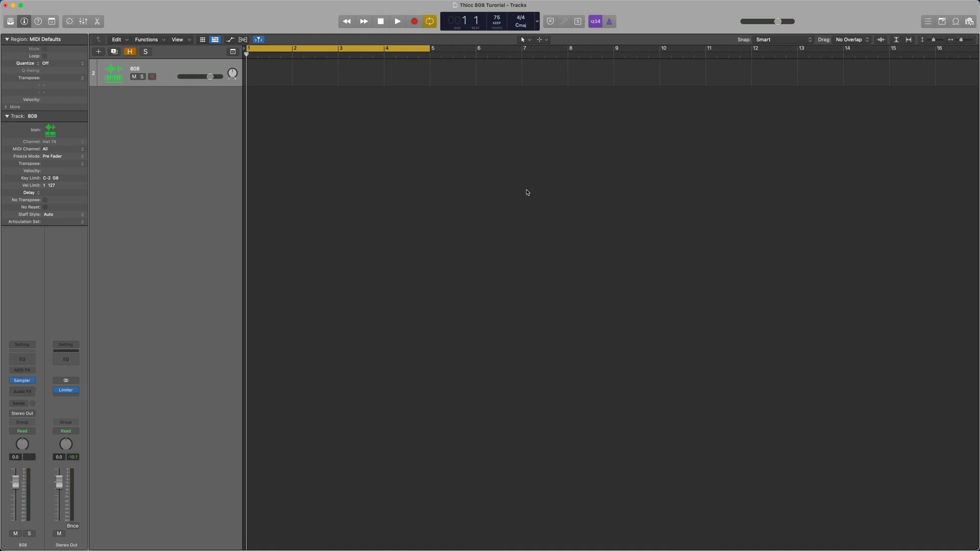
Step: Add a new software instrument track and load the Electronic Drum Kit 808 Flex patch
mouse_move(174, 2)
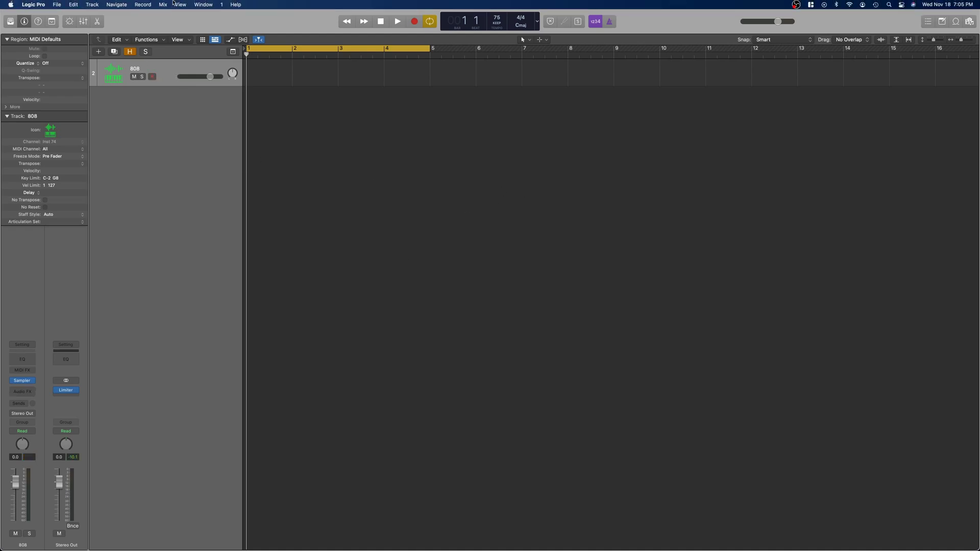
click(92, 4)
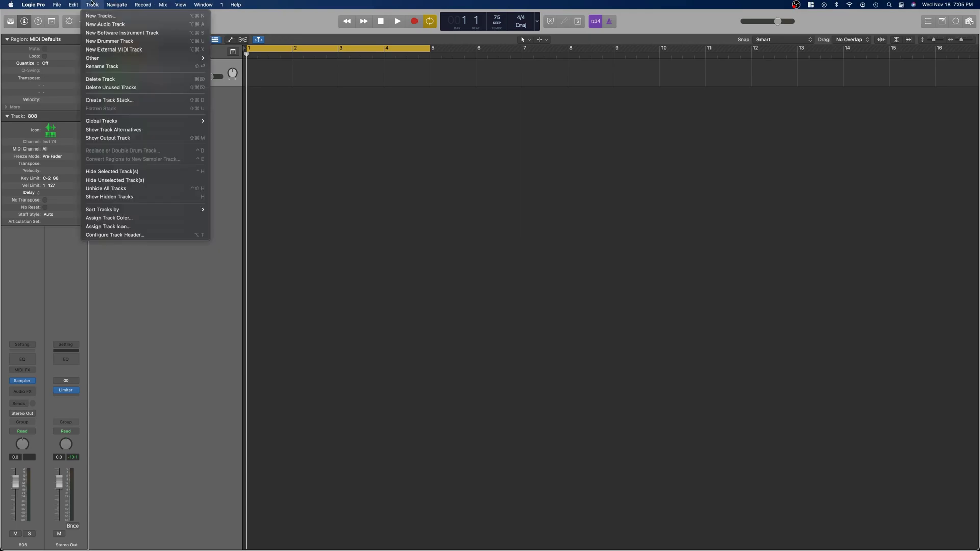
click(92, 4)
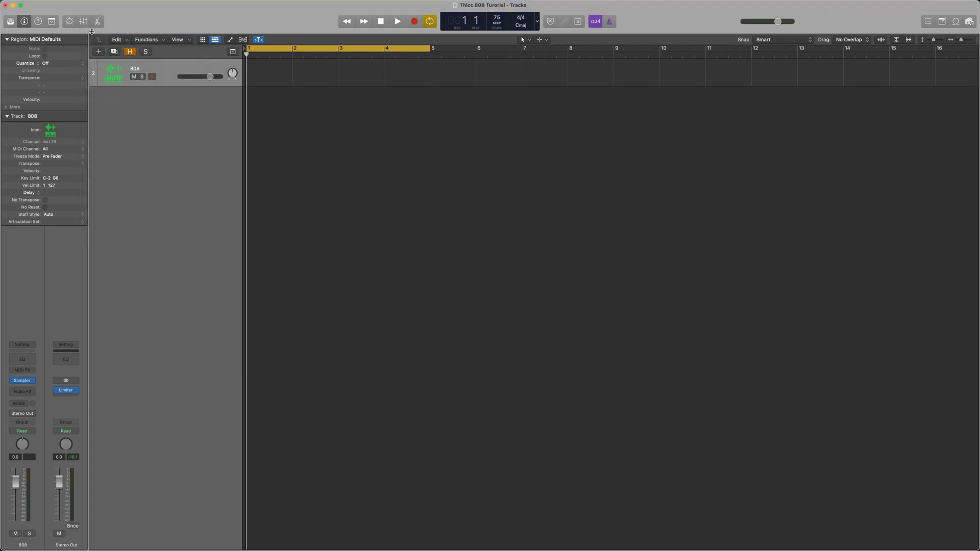
key(alt+super+s)
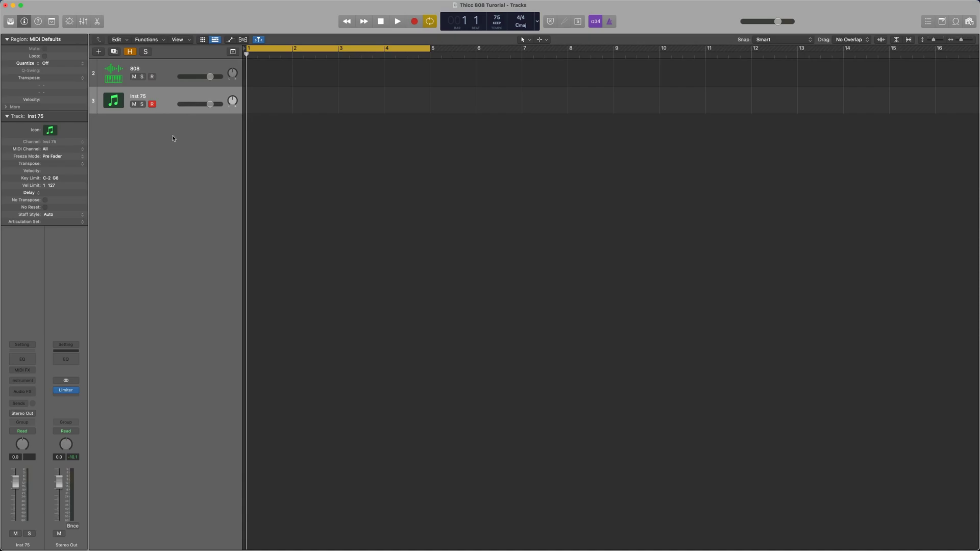
key(y)
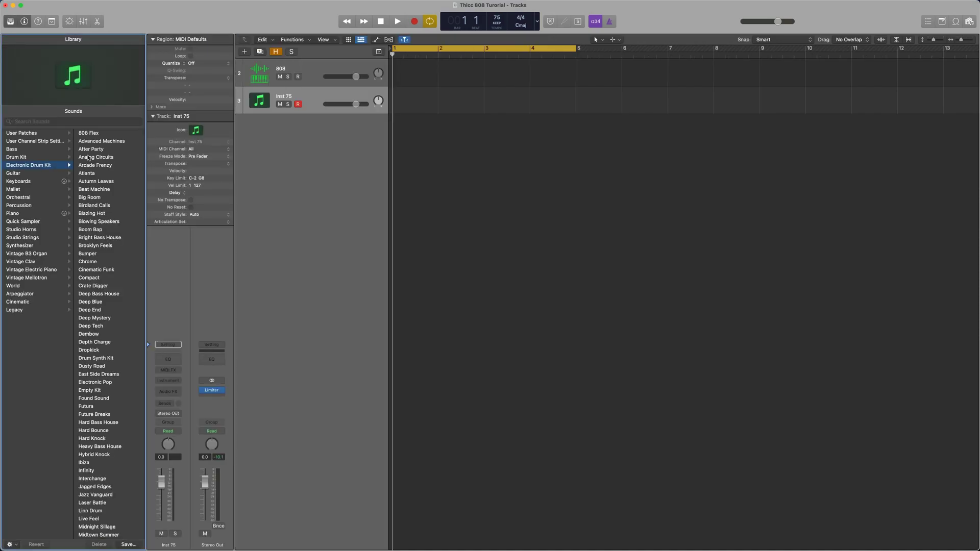
click(104, 133)
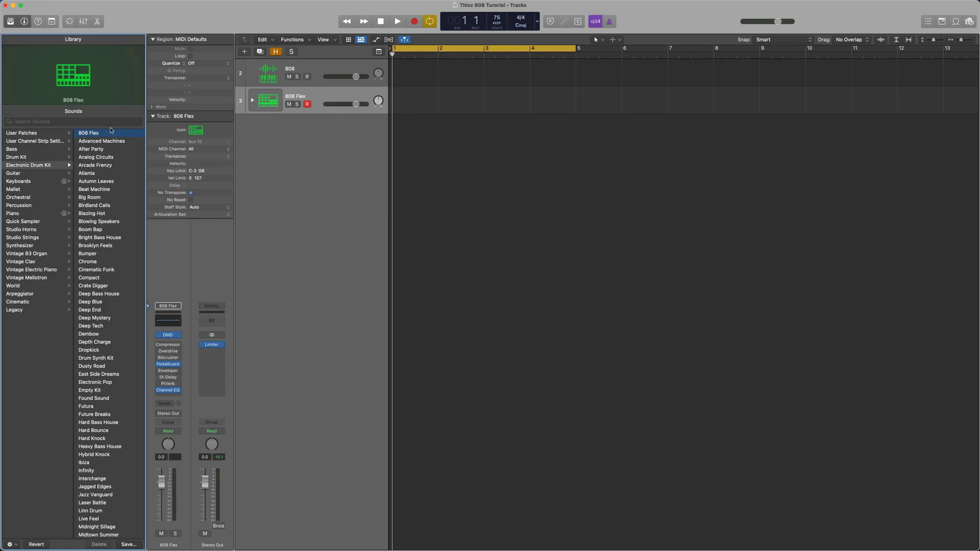
Step: Audition 808 Flex with Musical Typing and raise its volume to +6.0 dB
key(super+k)
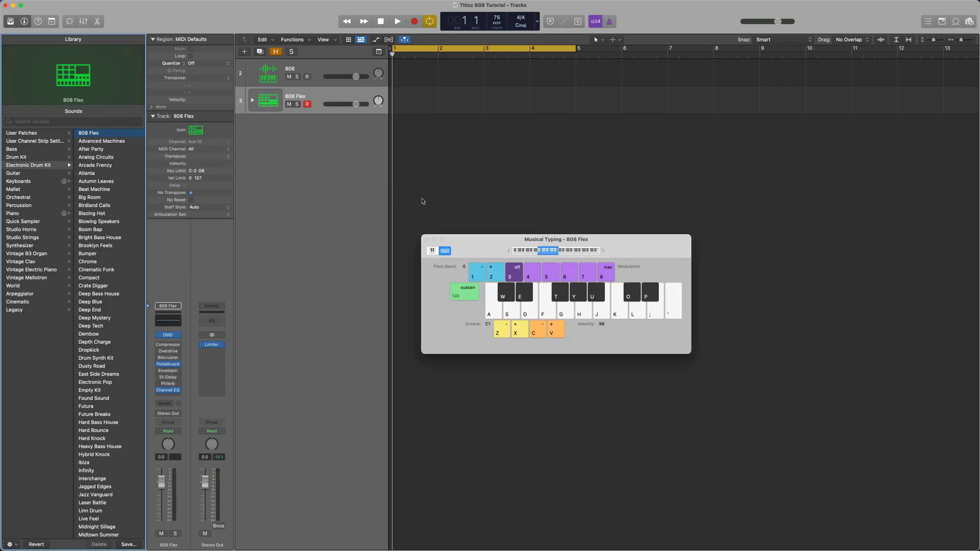
click(499, 311)
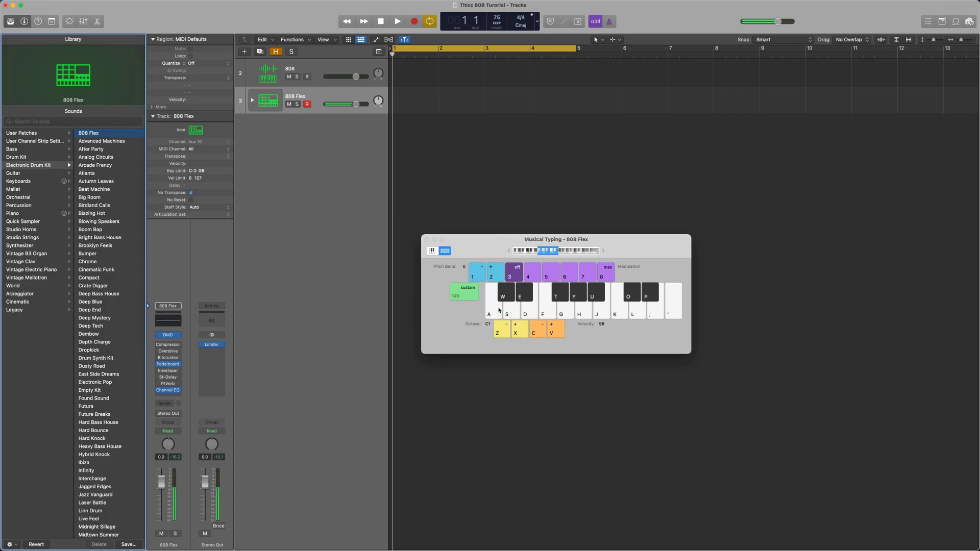
drag(356, 105, 367, 104)
click(489, 315)
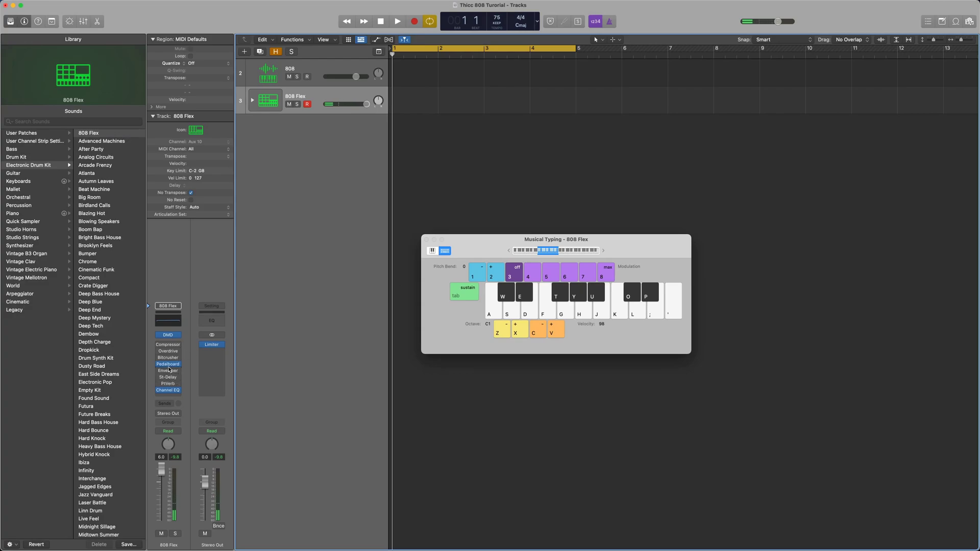
Step: Inspect the 808 Flex Channel EQ settings, then close its window
mouse_move(171, 353)
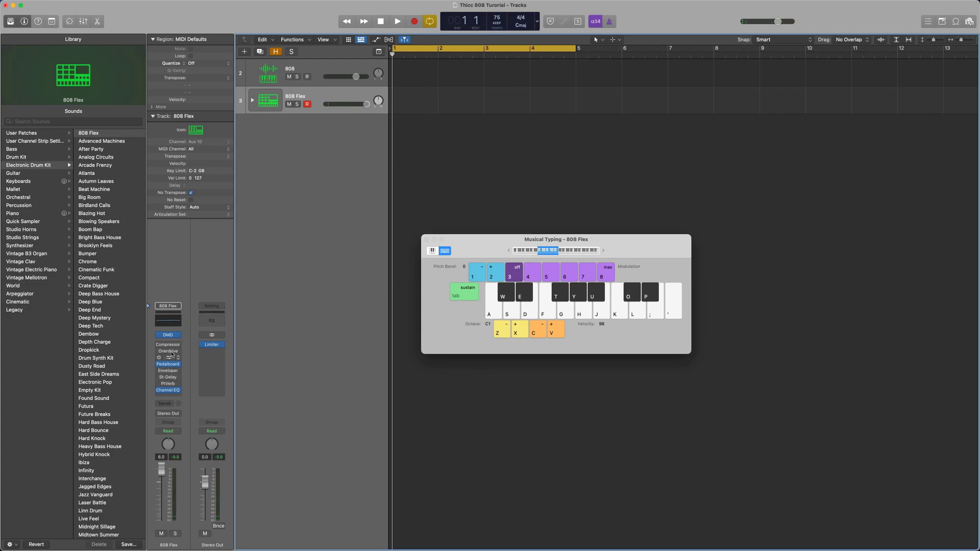
click(168, 320)
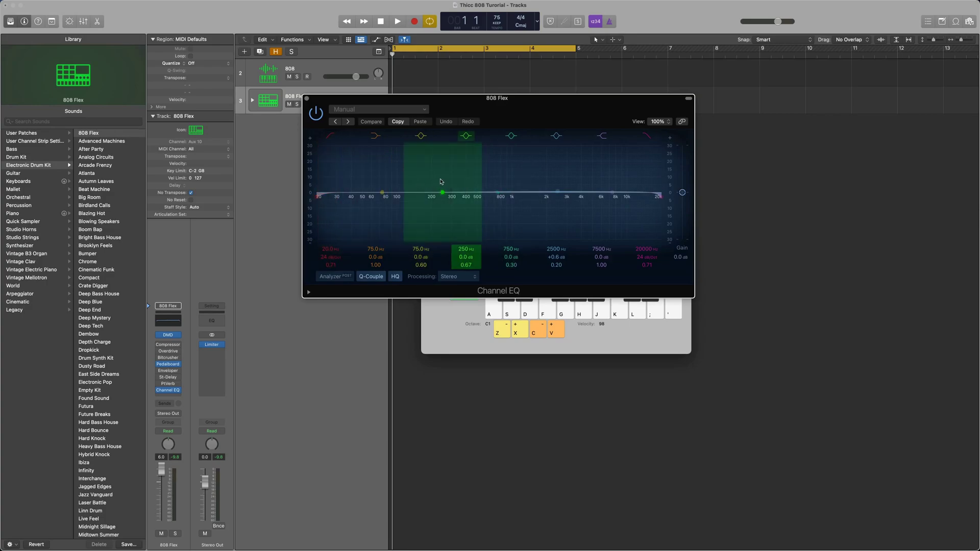
click(307, 98)
mouse_move(161, 347)
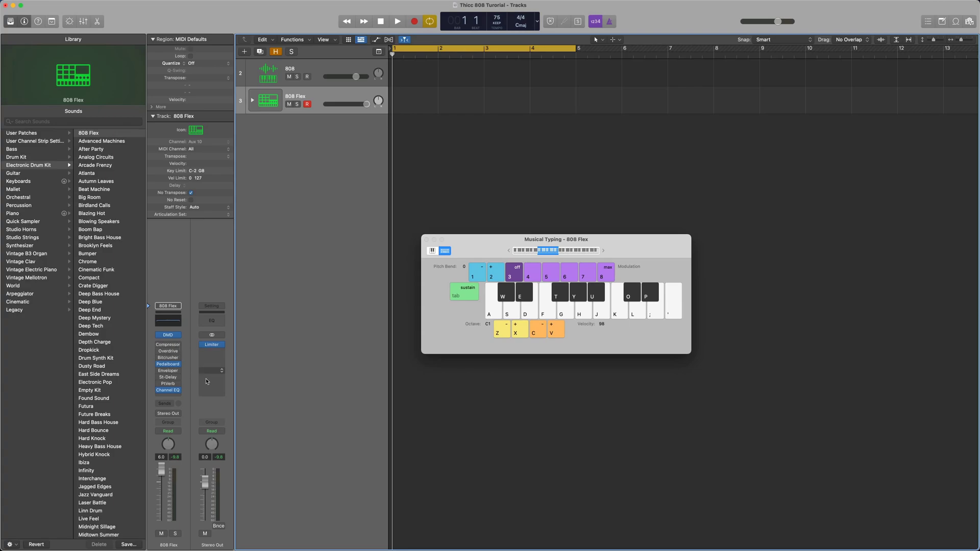